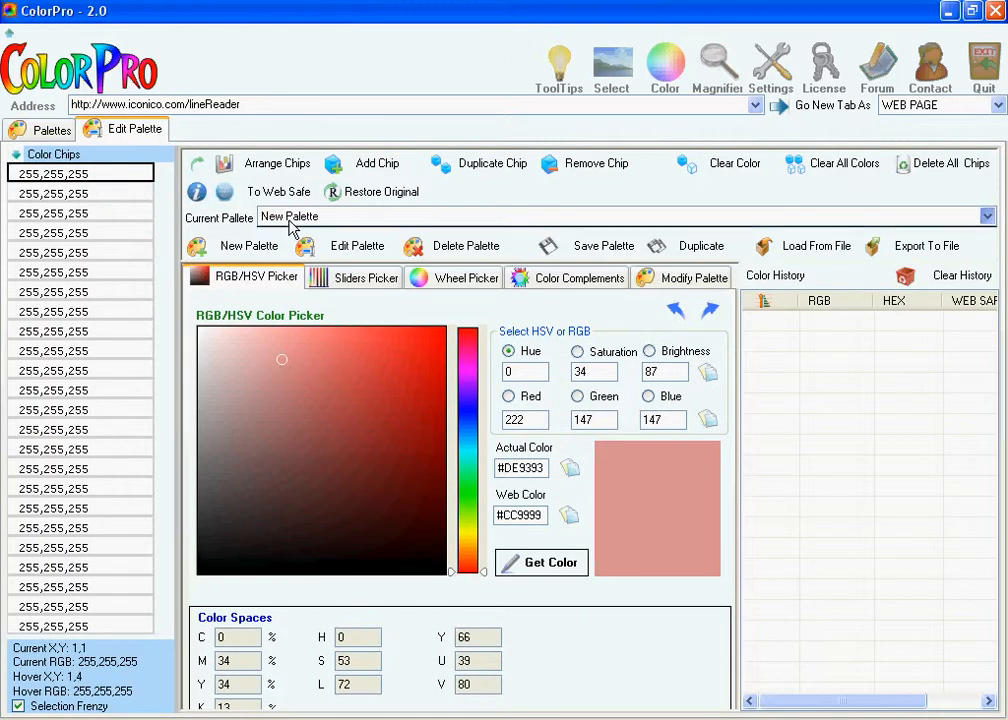
pyautogui.click(315, 217)
pyautogui.click(315, 230)
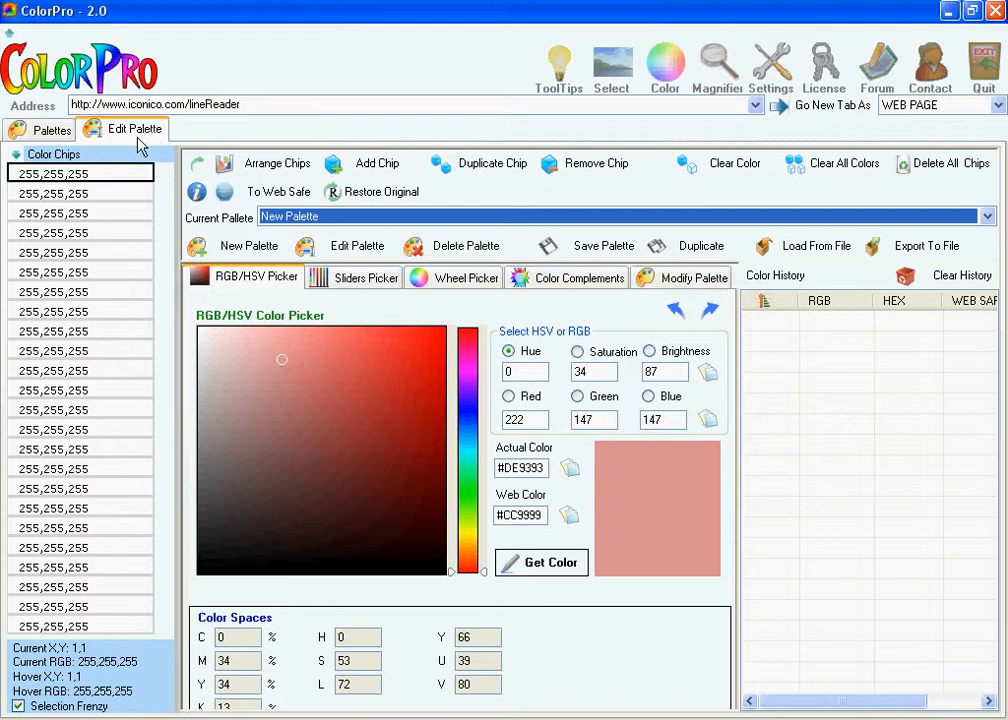
# - Create a blank palette named Palette 1 with the description "Description" and 30 color chips
pyautogui.click(50, 130)
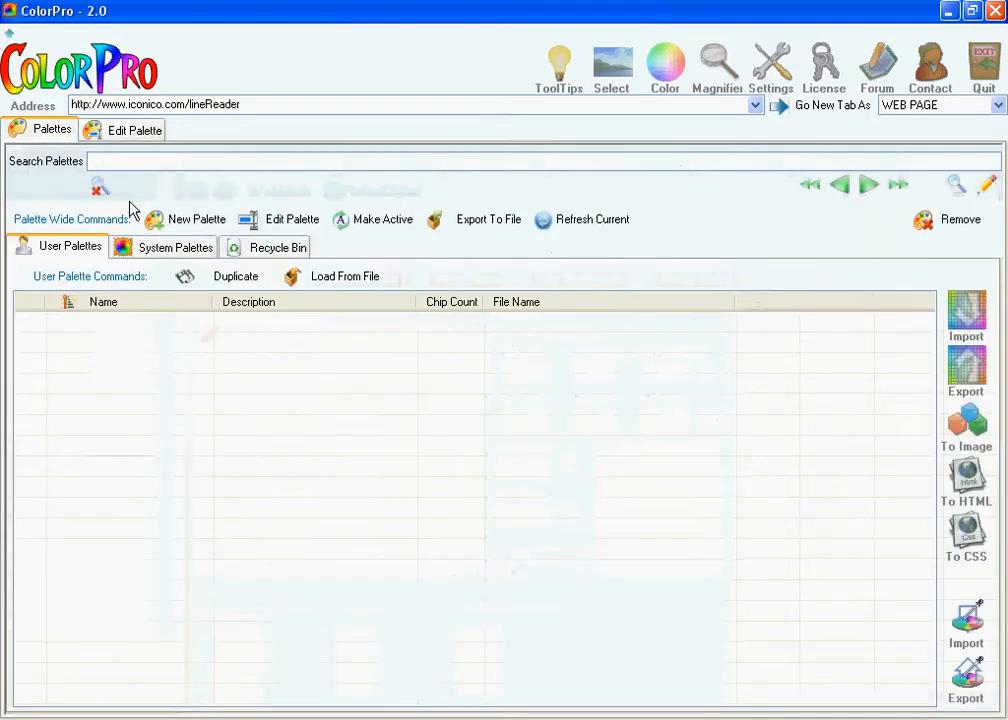
pyautogui.click(185, 229)
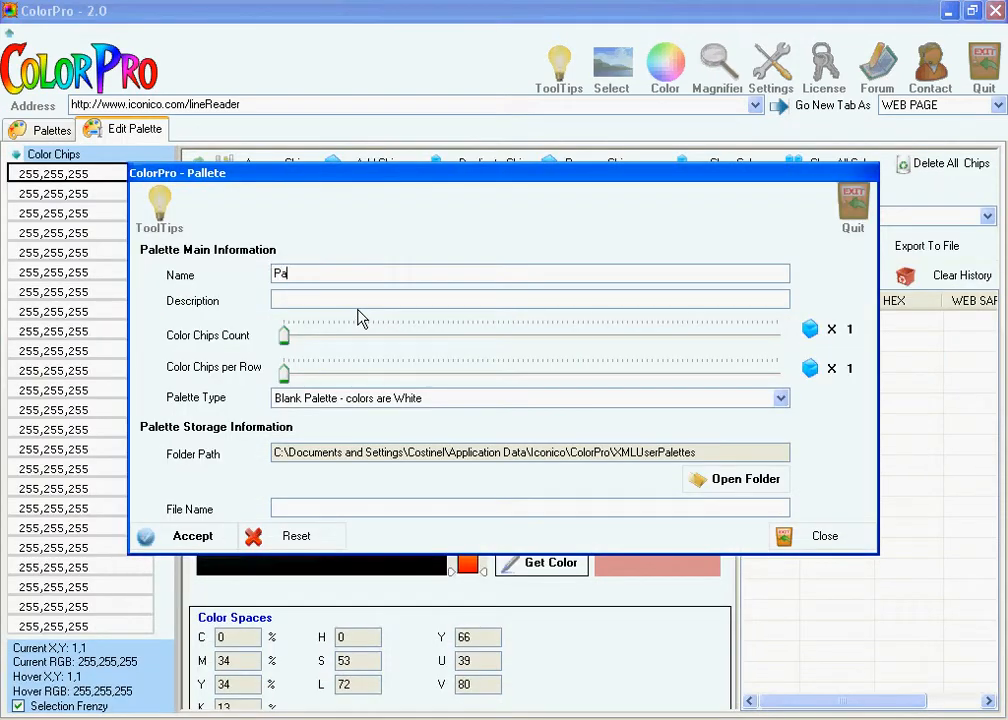
pyautogui.click(357, 302)
pyautogui.click(284, 338)
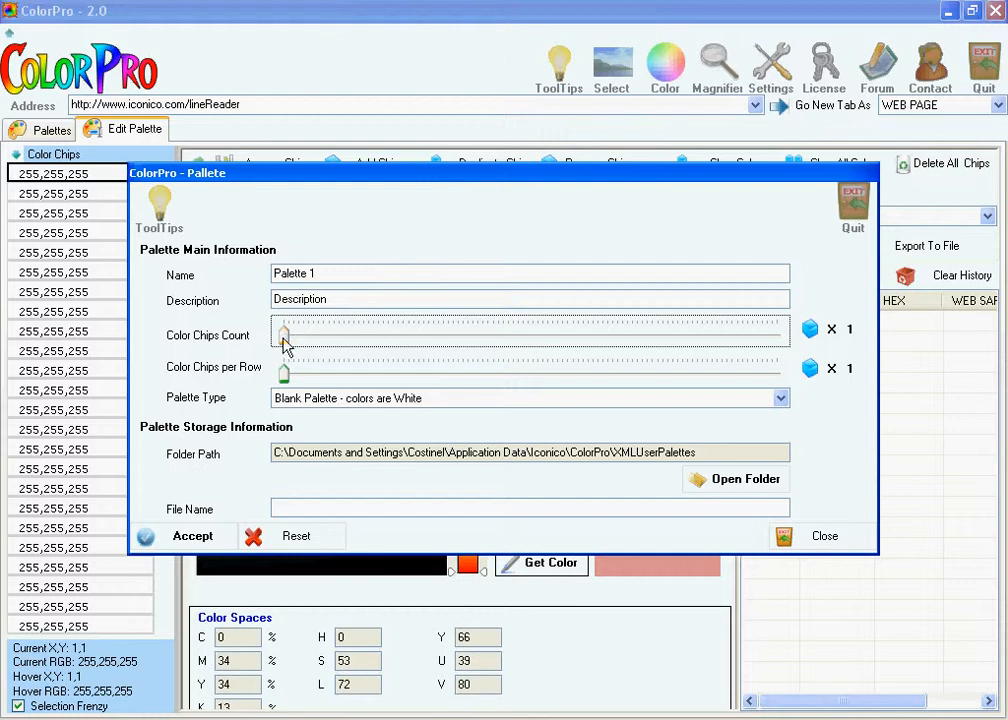
pyautogui.moveTo(283, 340); pyautogui.dragTo(429, 350)
pyautogui.click(178, 537)
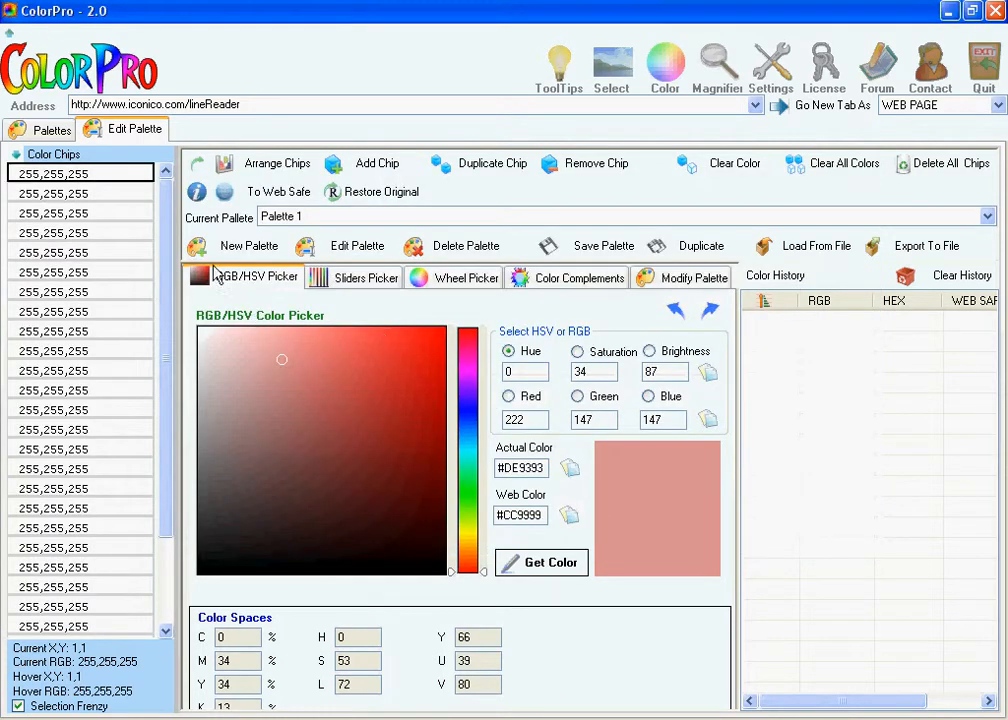
# - Check whether Palette 1 is listed among the user palettes, and return to its color chips
pyautogui.moveTo(165, 280); pyautogui.dragTo(186, 252)
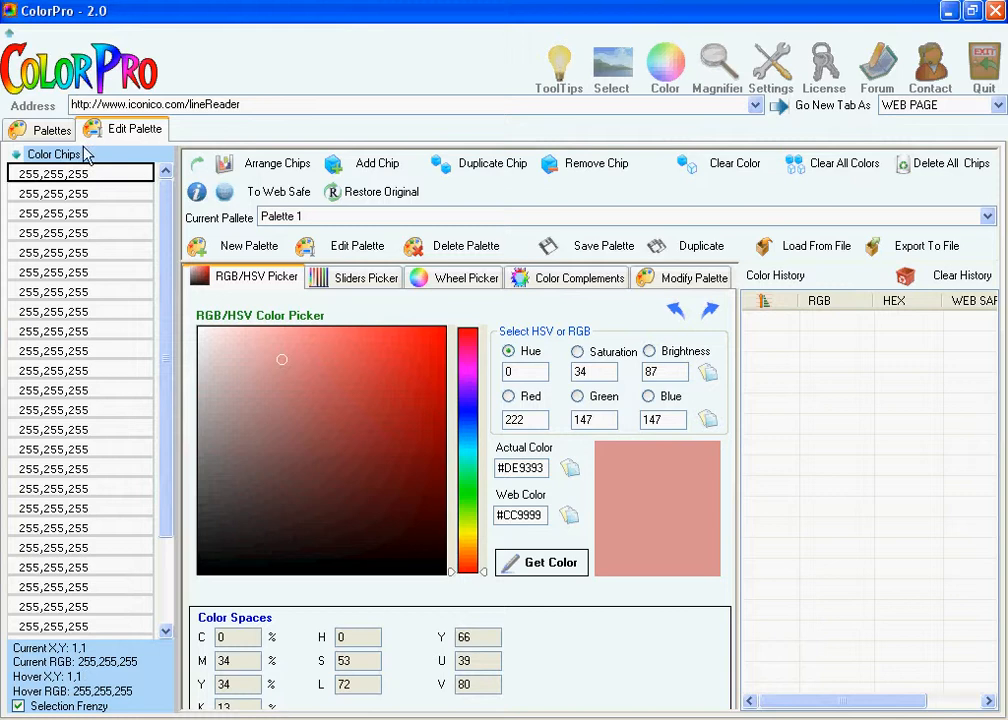
pyautogui.click(52, 131)
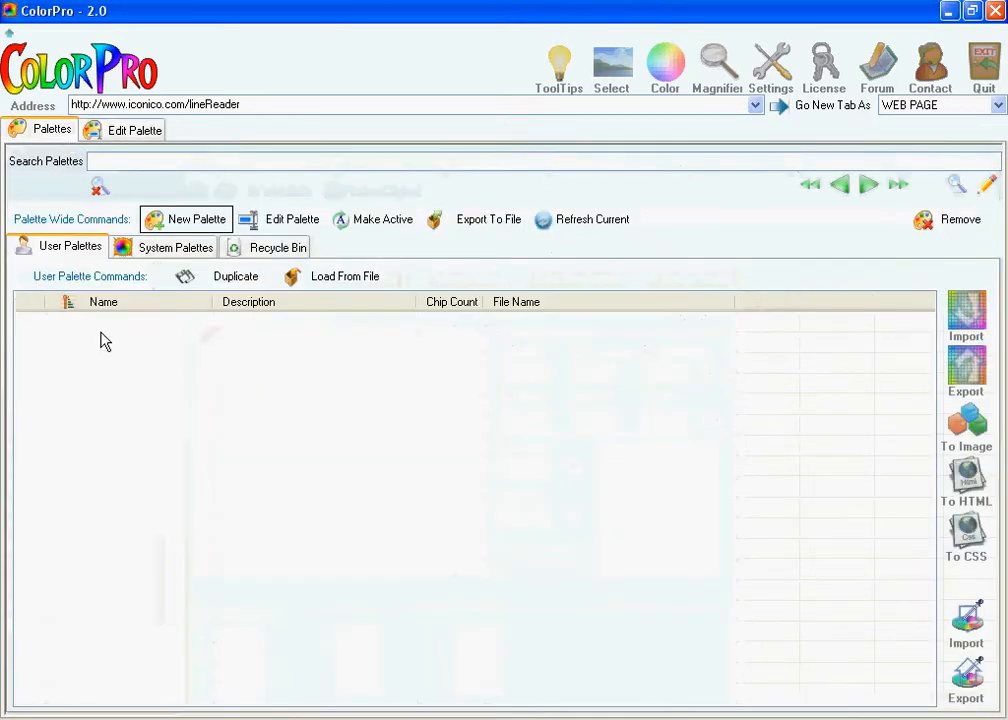
pyautogui.click(104, 126)
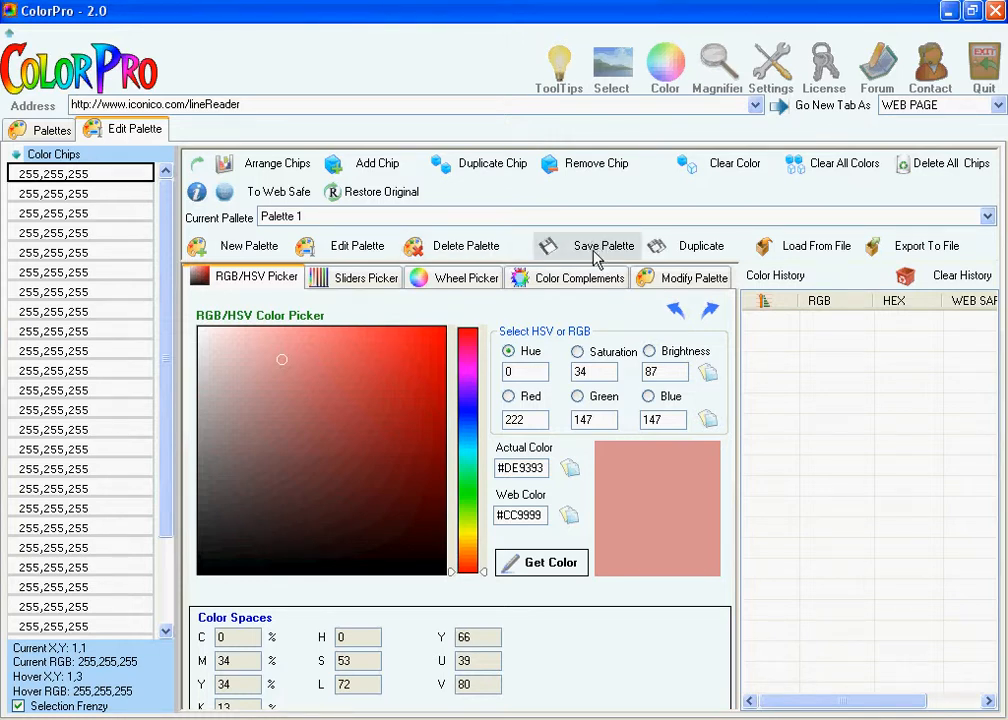
pyautogui.click(20, 130)
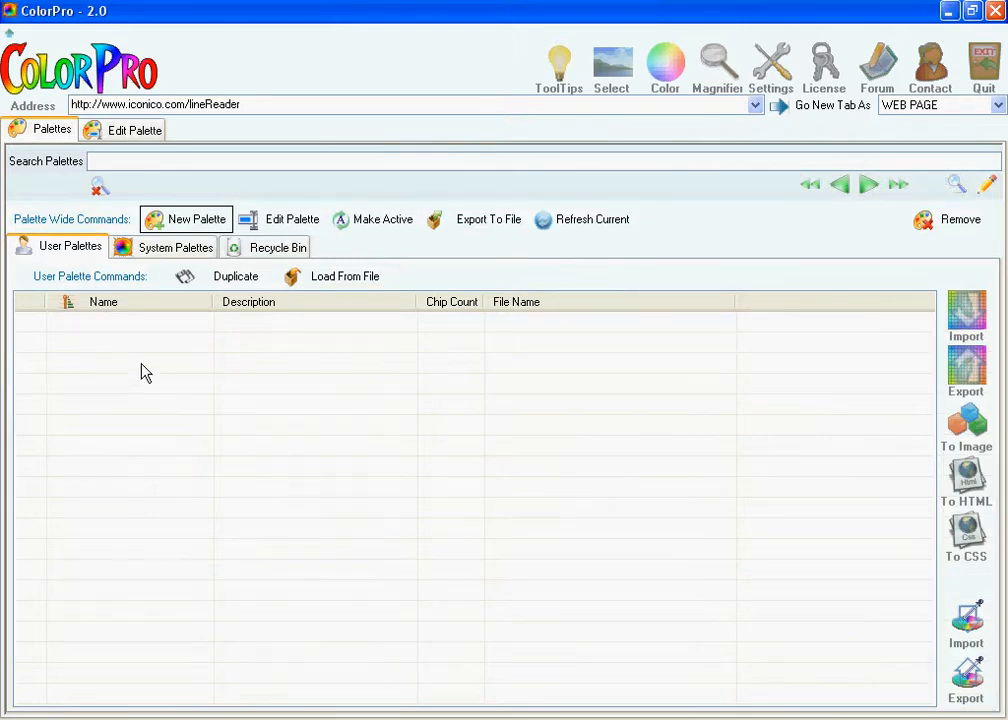
pyautogui.click(110, 128)
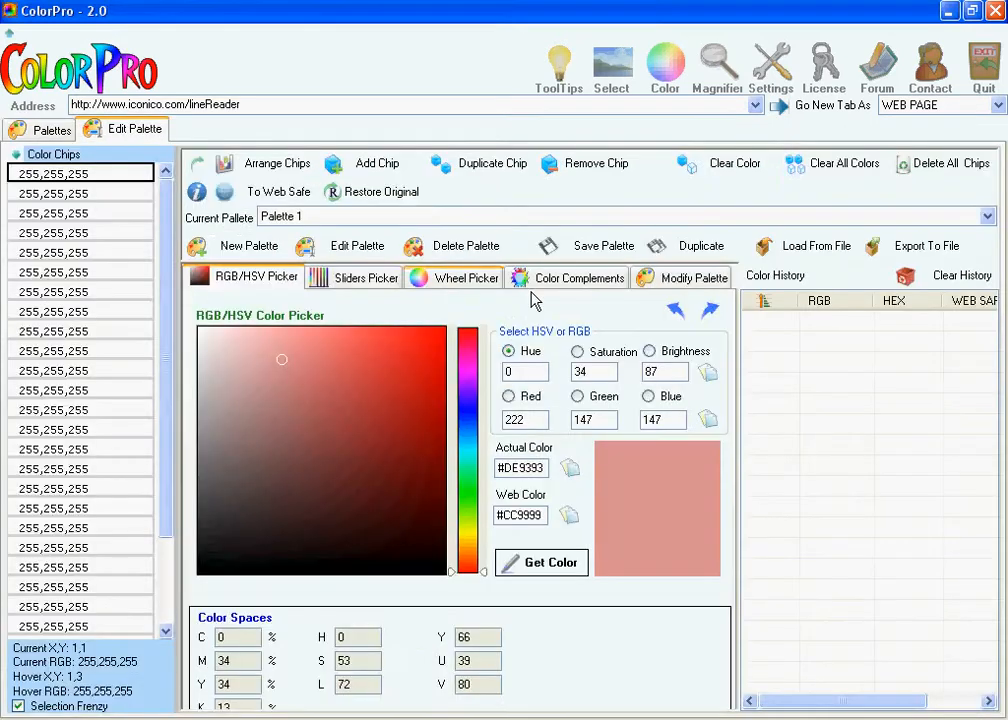
# - Turn on color picking in the Magnifier and fill the first three chips with the header's pale background color 242,250,254
pyautogui.click(718, 66)
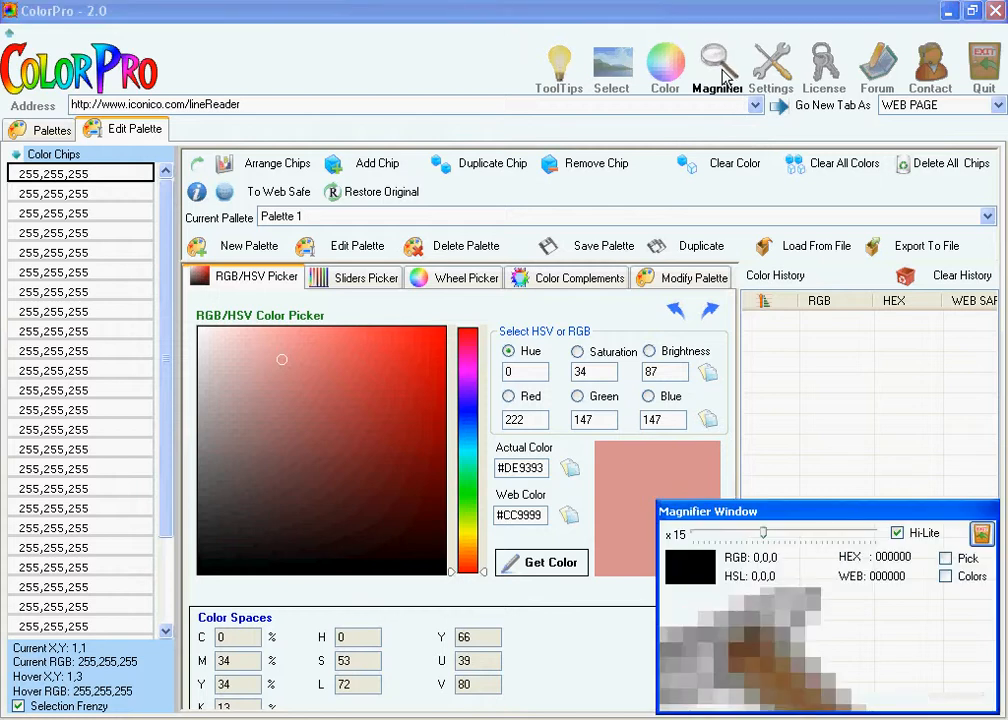
pyautogui.click(948, 558)
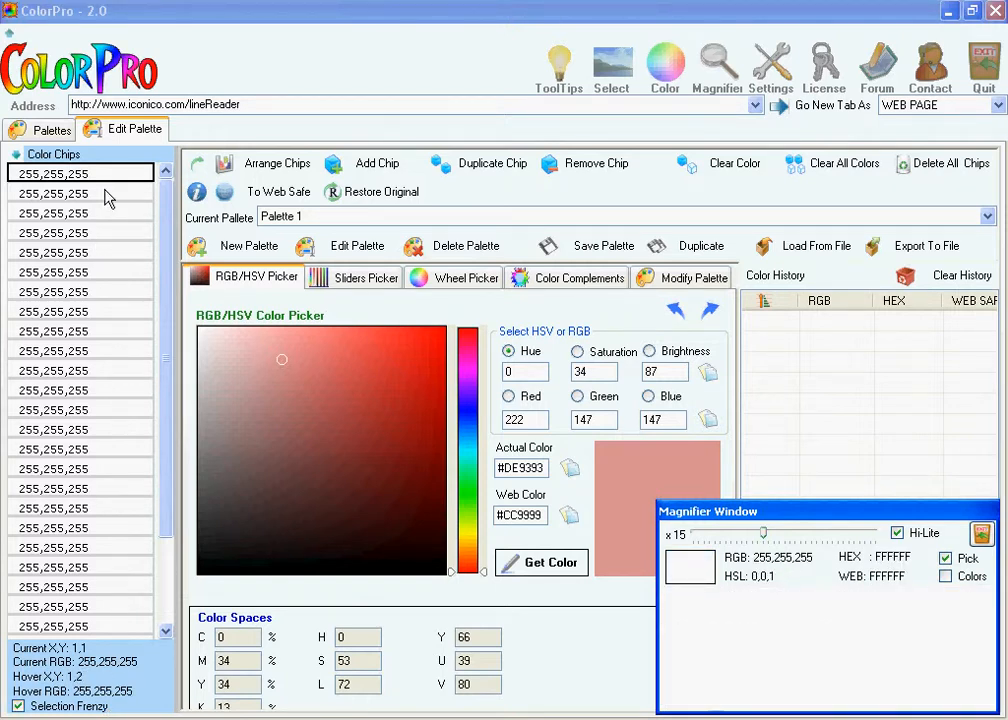
pyautogui.click(266, 64)
pyautogui.click(302, 73)
pyautogui.click(374, 82)
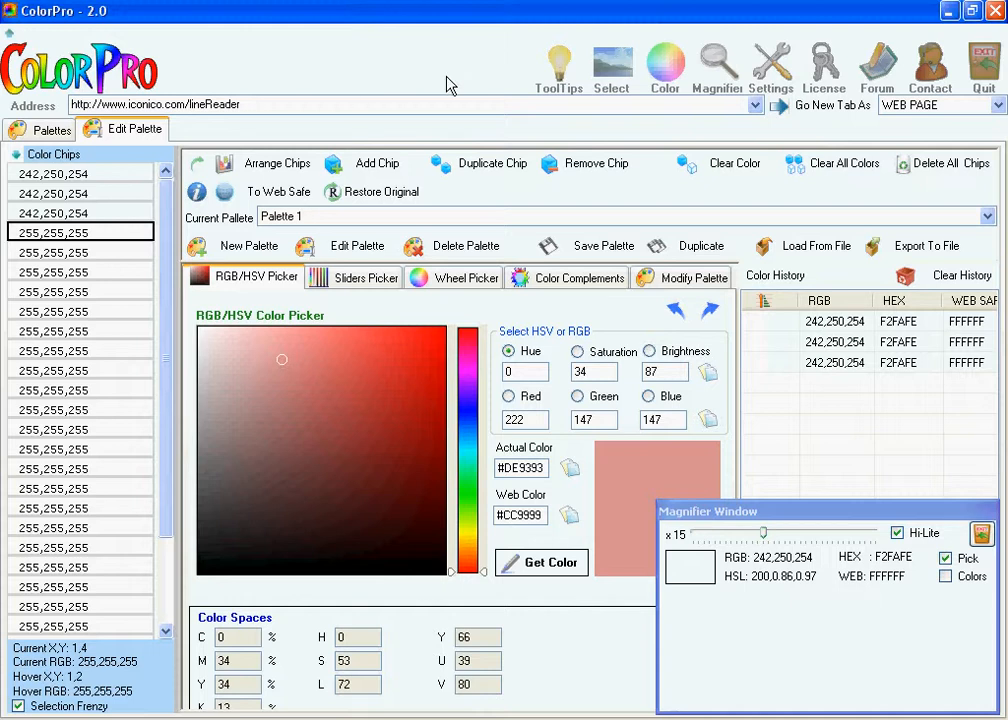
# - Sample the ToolTips, Color, Magnifier, Settings and License icons into the chips as 251,249,187, 163,255,131, 226,226,226, 223,223,223 and 229,229,229
pyautogui.click(560, 62)
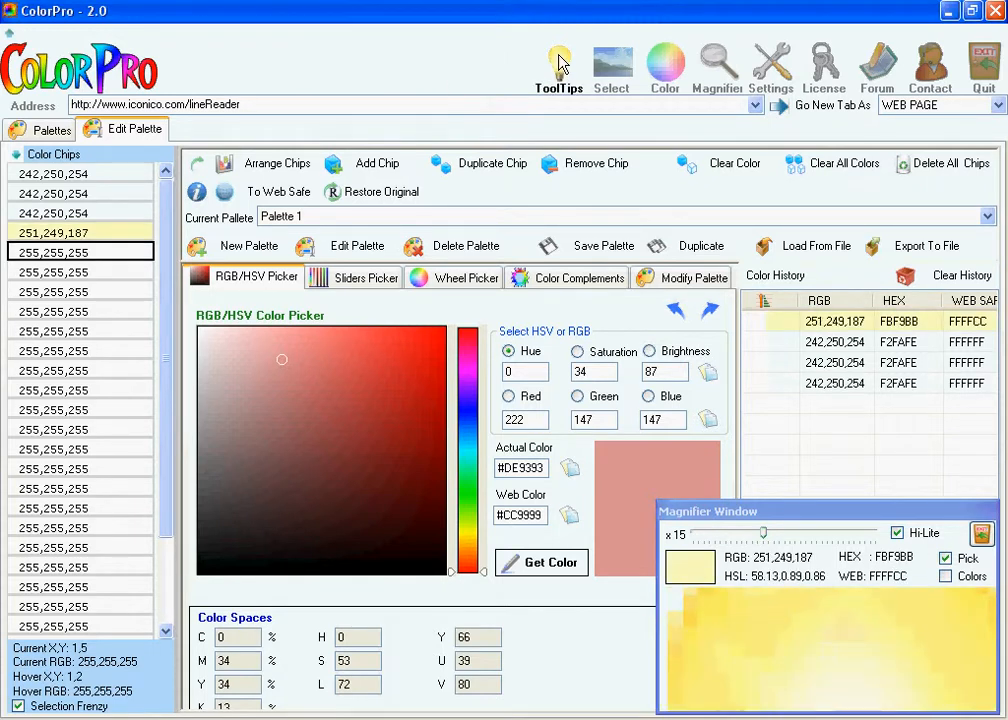
pyautogui.click(665, 62)
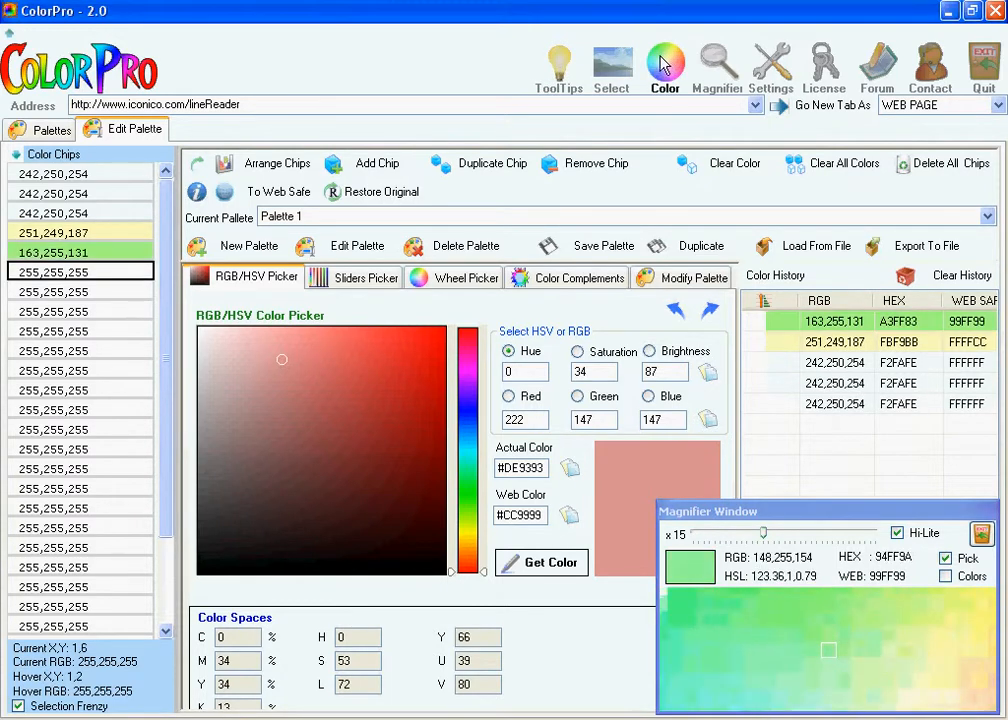
pyautogui.click(718, 64)
pyautogui.click(776, 66)
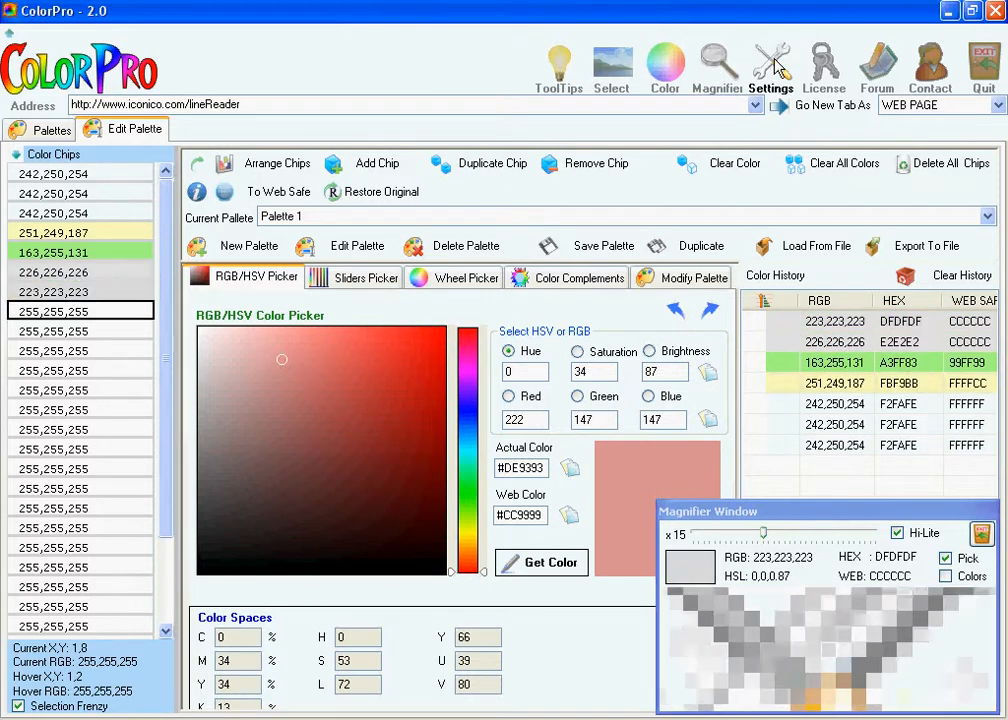
pyautogui.click(826, 66)
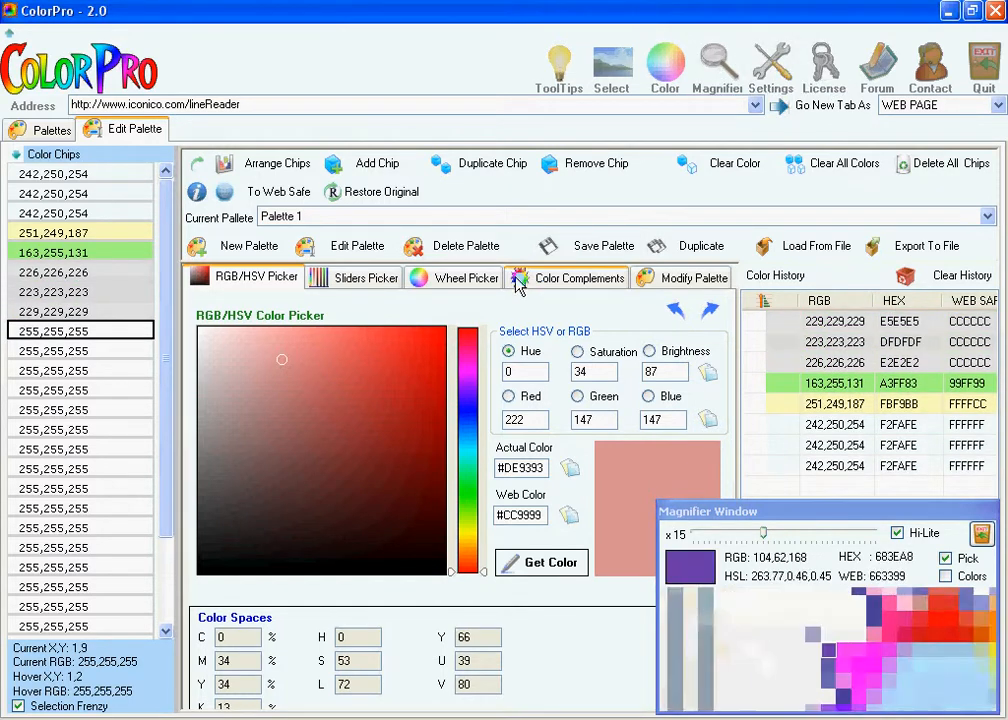
# - Sample colors 246,246,243, 255,211,212 and 248,34,12 around the Color Complements, Wheel Picker and Modify Palette headings
pyautogui.click(538, 300)
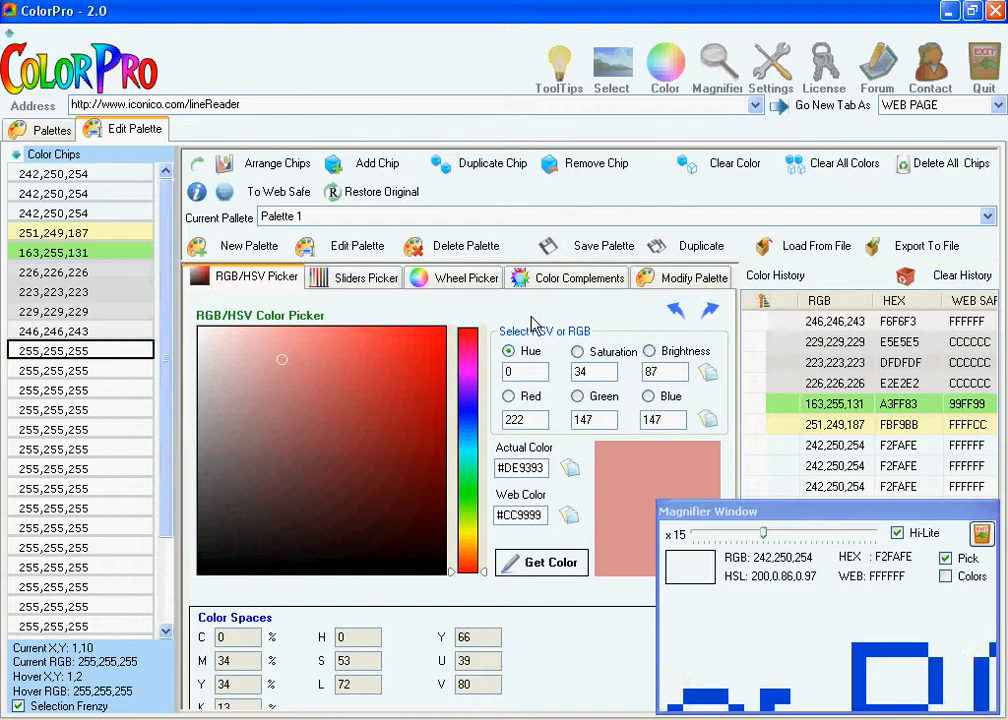
pyautogui.click(422, 285)
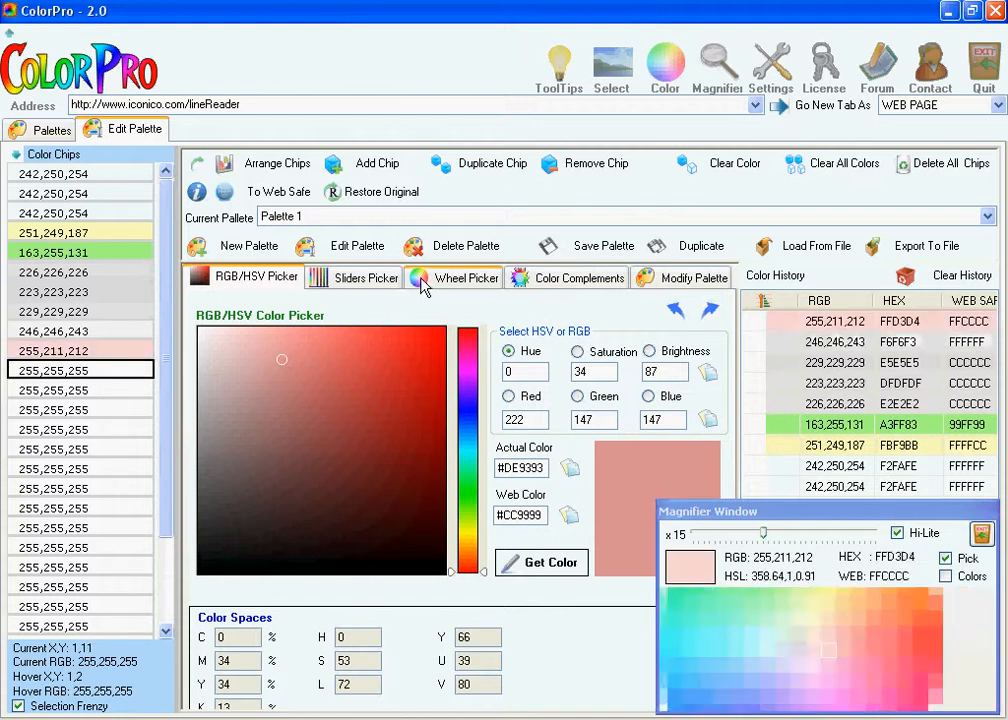
pyautogui.click(640, 286)
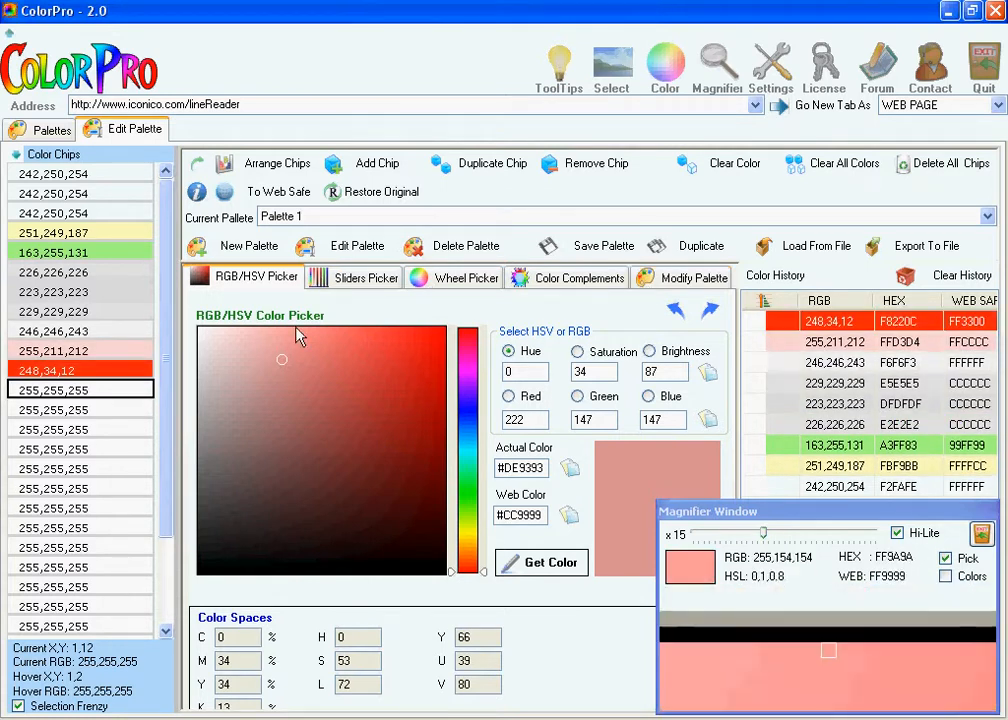
# - Switch to iepuras0.gif in Paint and sample the drawing's colors, including the rabbit's pink ear 236,156,157 and the chick's tan legs 223,174,79
pyautogui.click(380, 719)
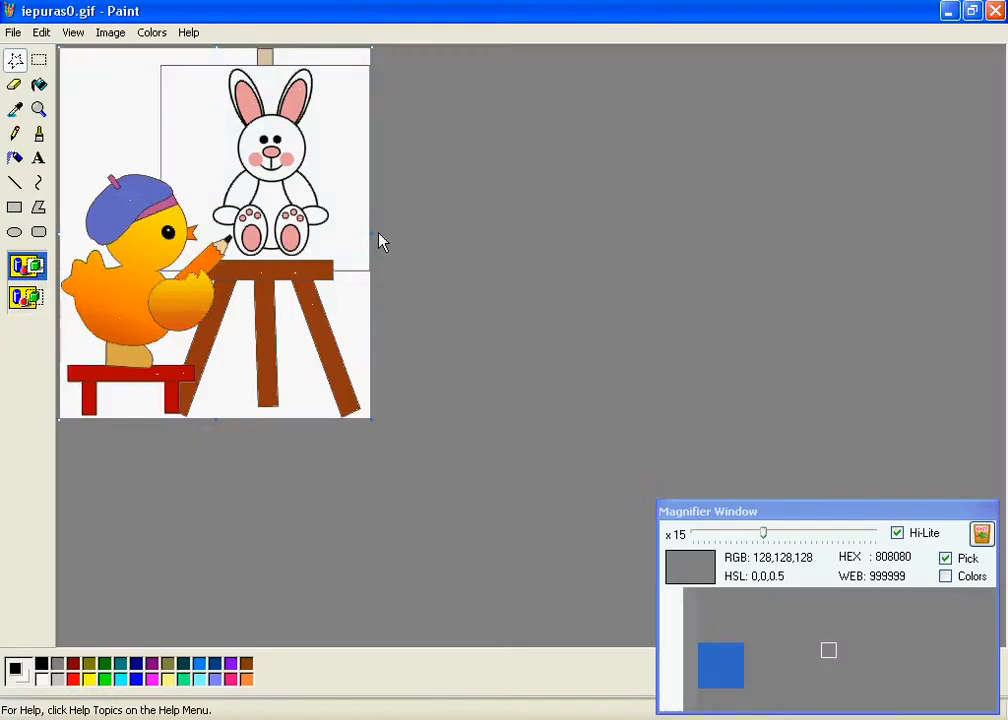
pyautogui.click(39, 60)
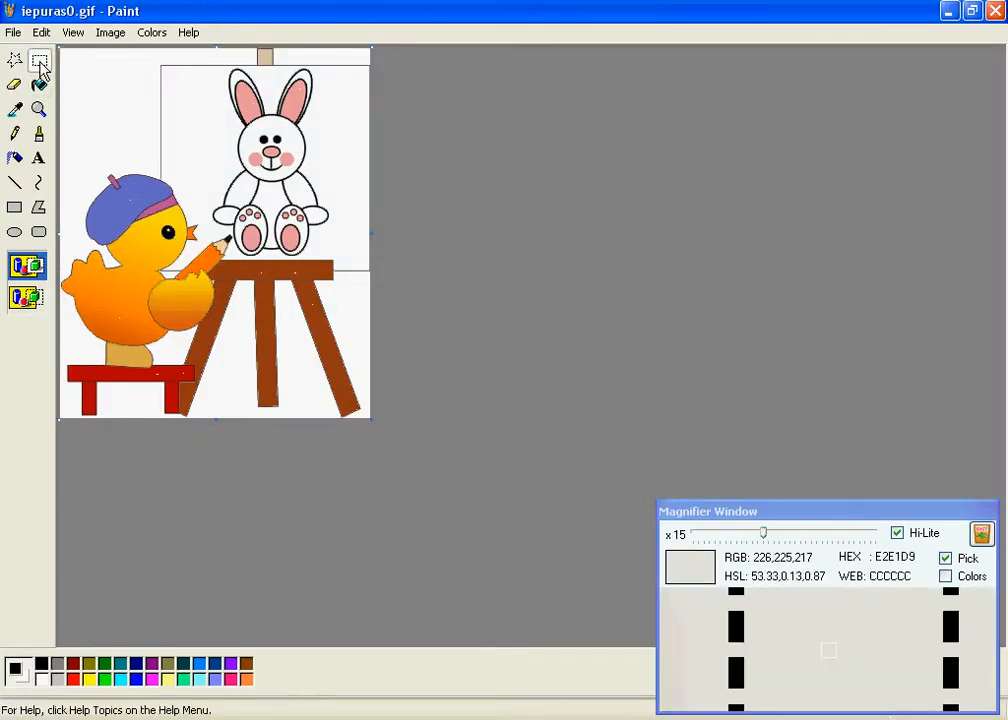
pyautogui.rightClick(247, 93)
pyautogui.click(140, 360)
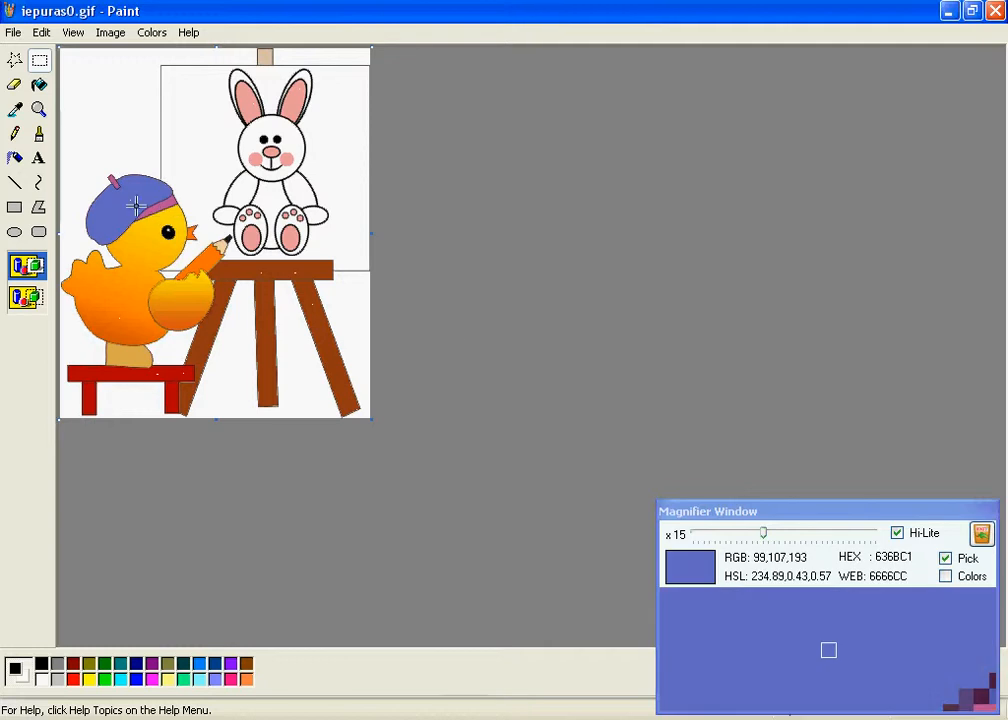
# - Raise the Magnifier zoom to x29, sample the gray 128,128,128 around the picture, and switch back to ColorPro
pyautogui.moveTo(763, 534); pyautogui.dragTo(838, 534)
pyautogui.click(381, 439)
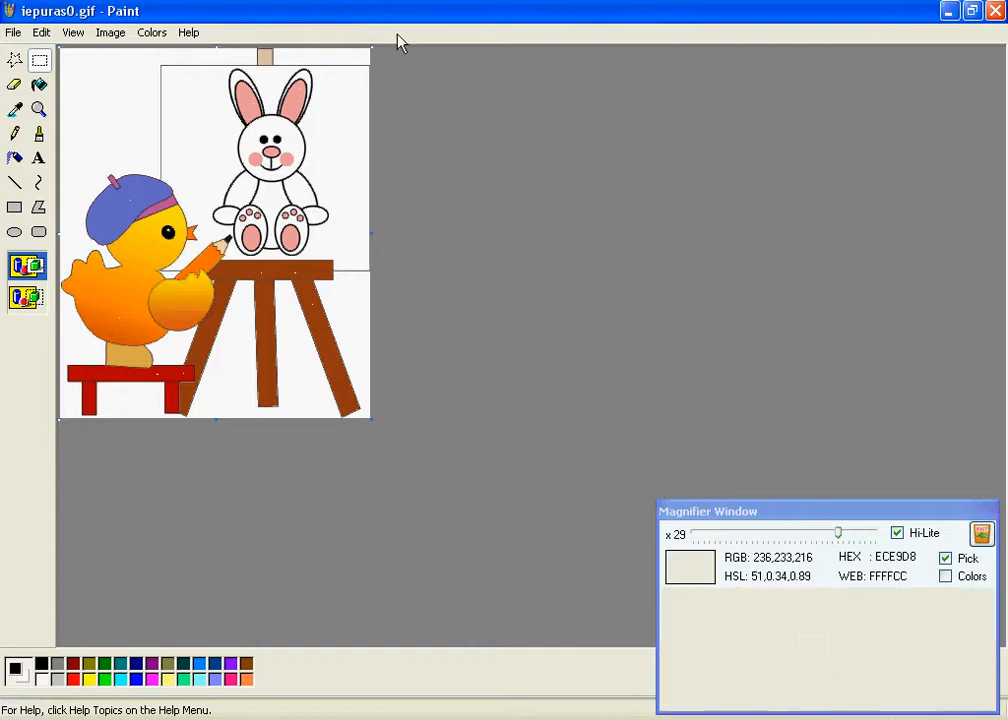
pyautogui.click(622, 719)
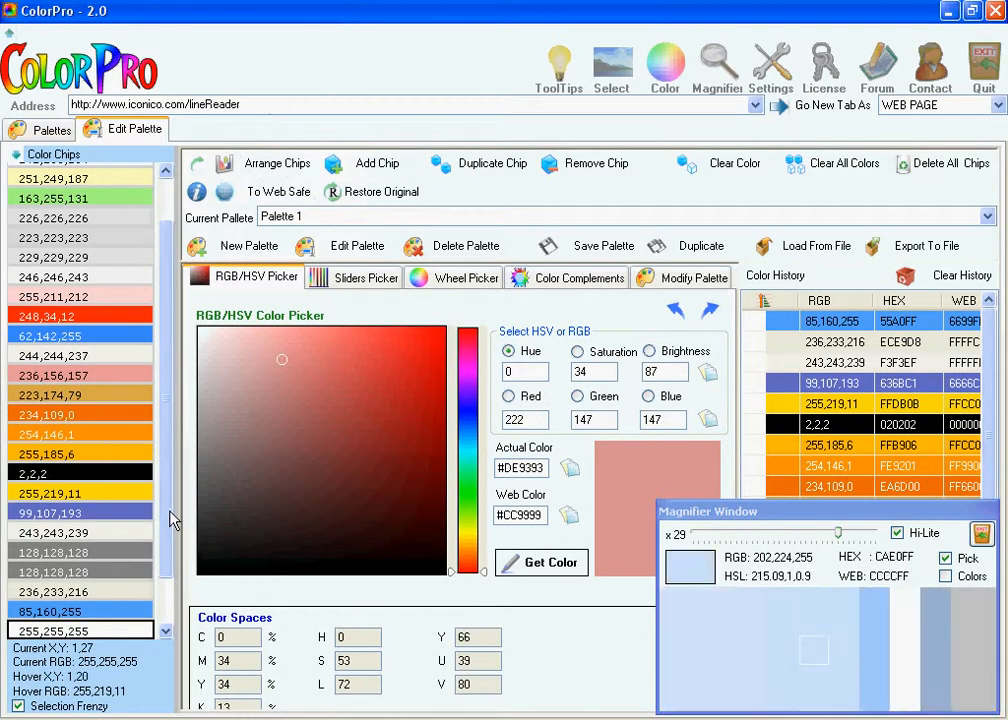
# - Review the sampled chips, save Palette 1, and select its entry in the user palettes list
pyautogui.moveTo(169, 511); pyautogui.dragTo(184, 675)
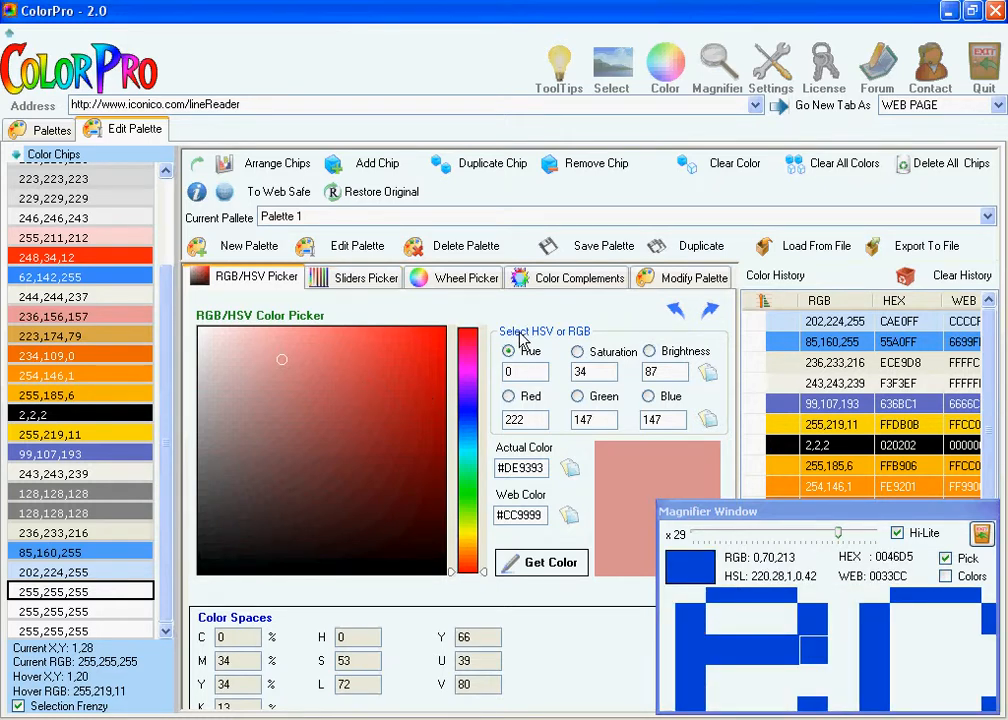
pyautogui.click(595, 252)
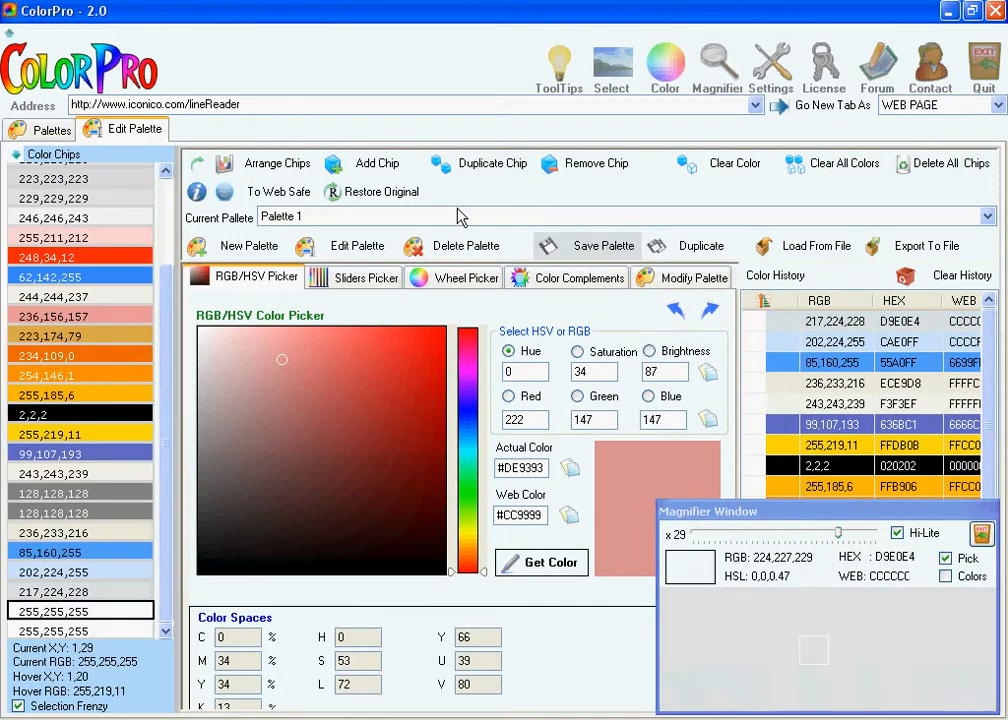
pyautogui.click(50, 131)
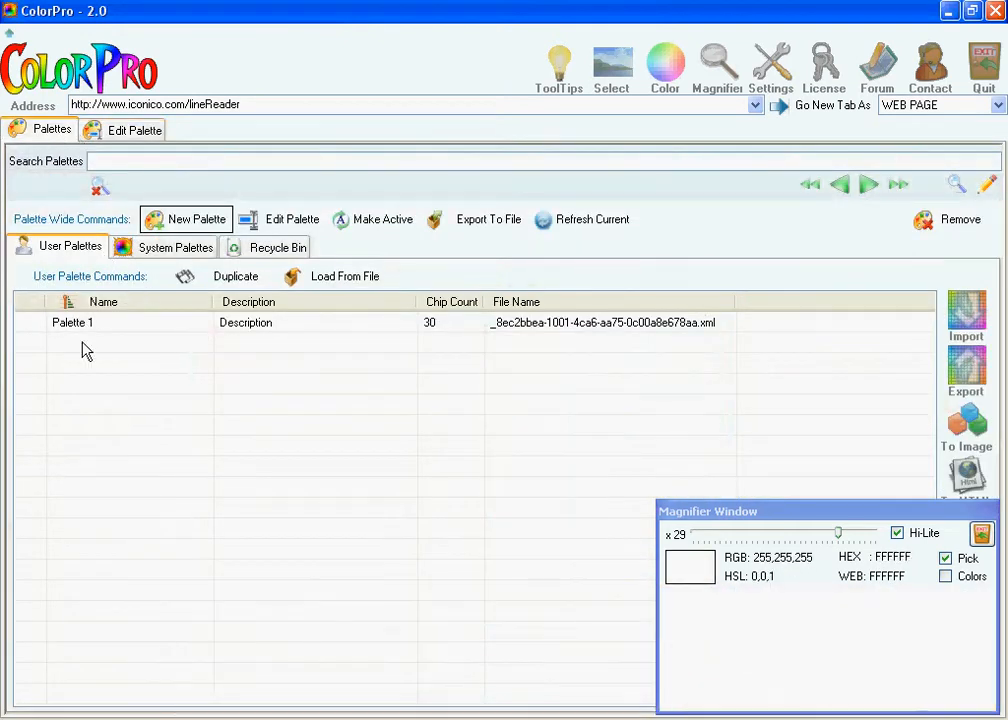
pyautogui.click(457, 326)
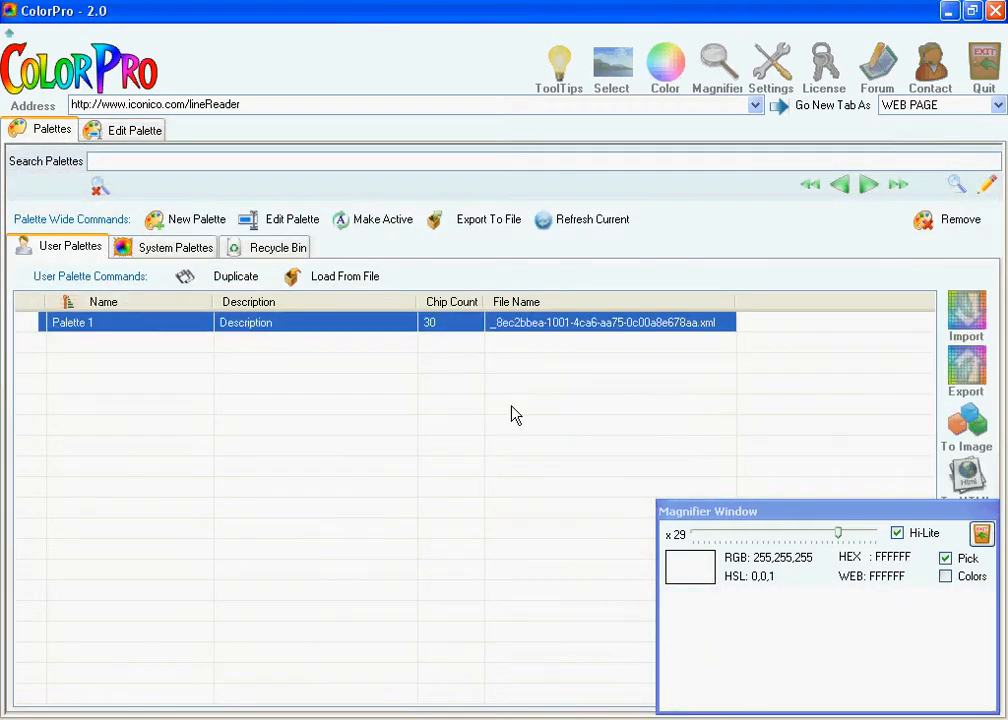
# - Delete Palette 1 from the palette editor and choose New Palette as the current palette
pyautogui.click(138, 132)
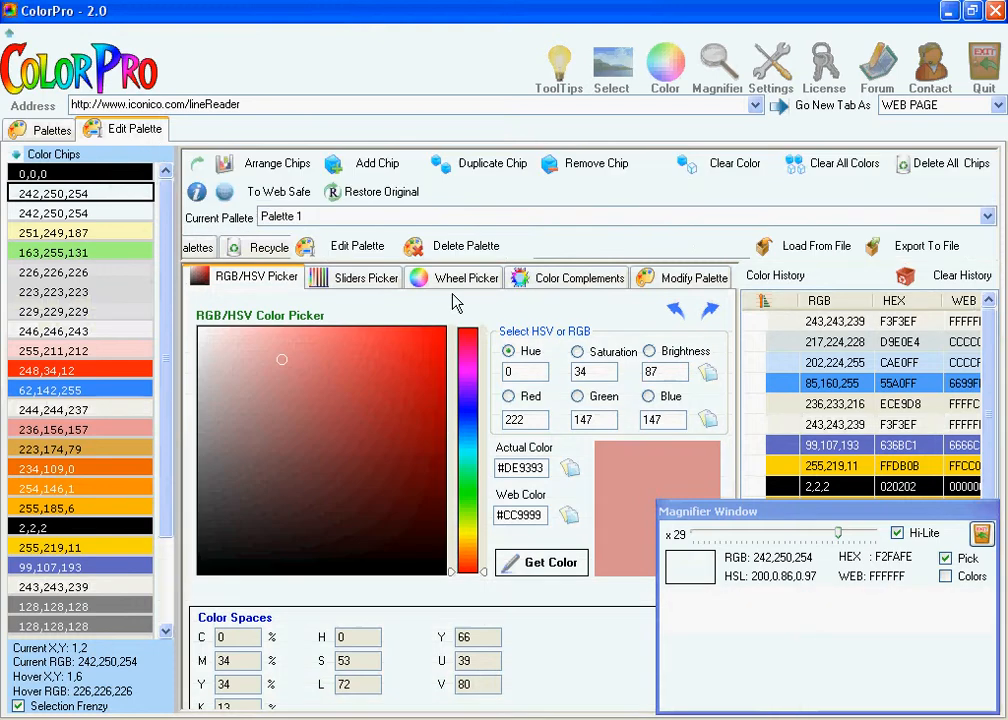
pyautogui.click(466, 250)
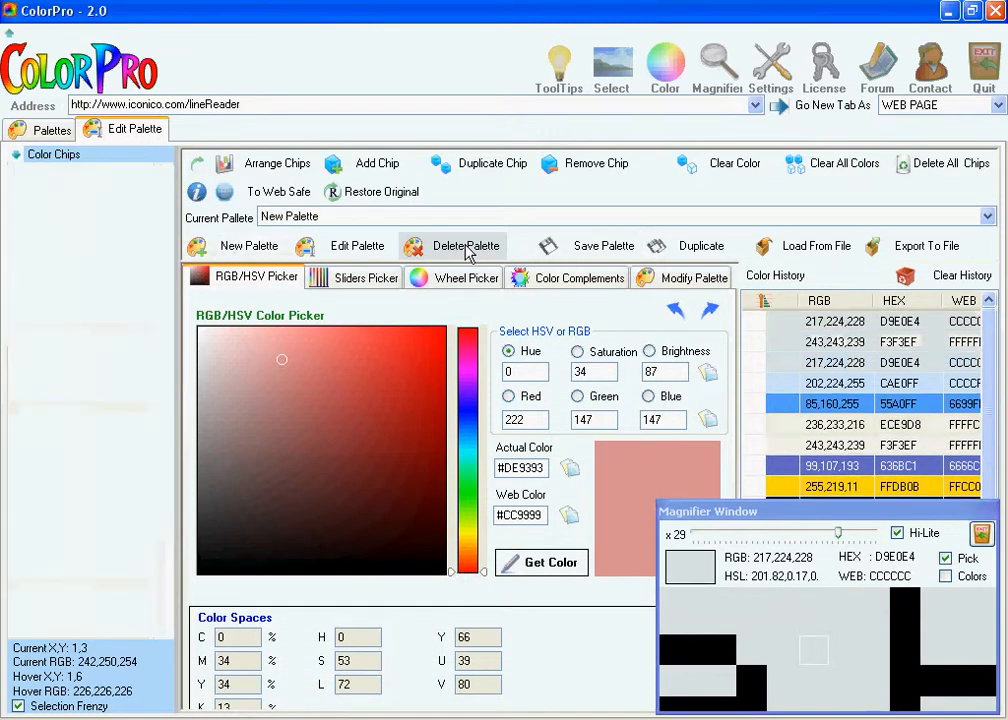
pyautogui.click(313, 226)
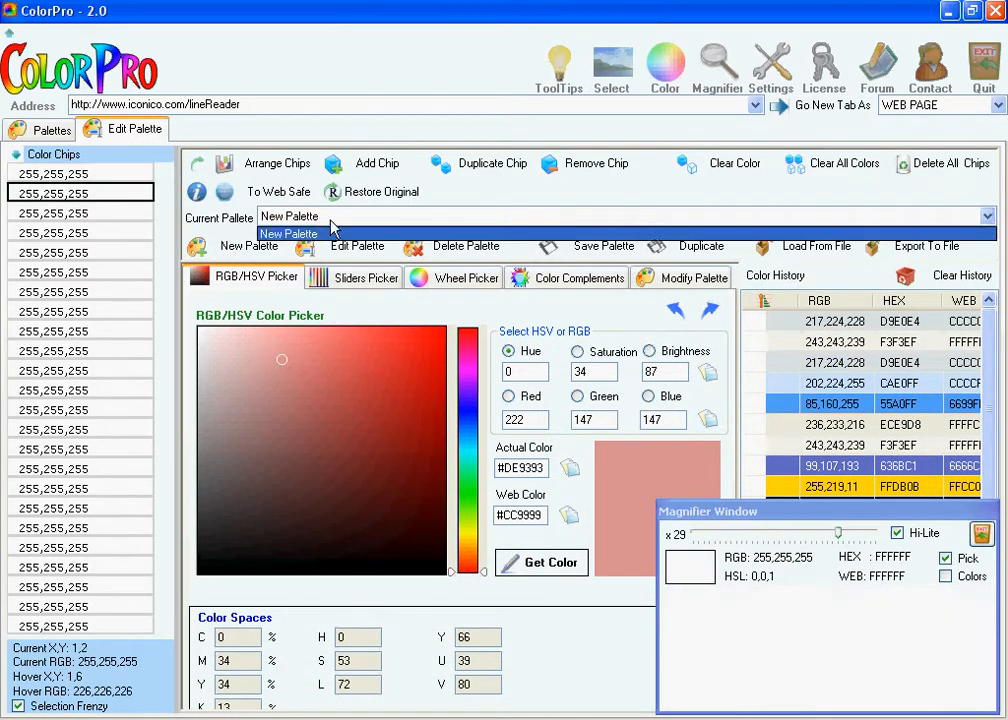
pyautogui.click(345, 229)
# - Reopen the saved Palette 1 from the user palettes list for editing
pyautogui.click(50, 133)
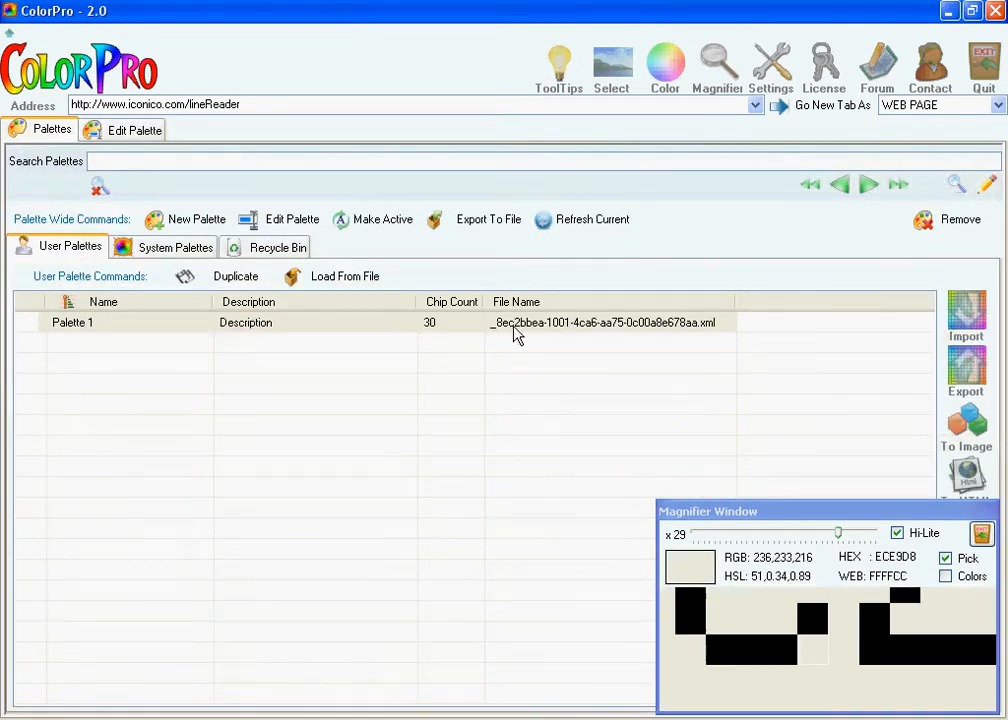
pyautogui.doubleClick(146, 332)
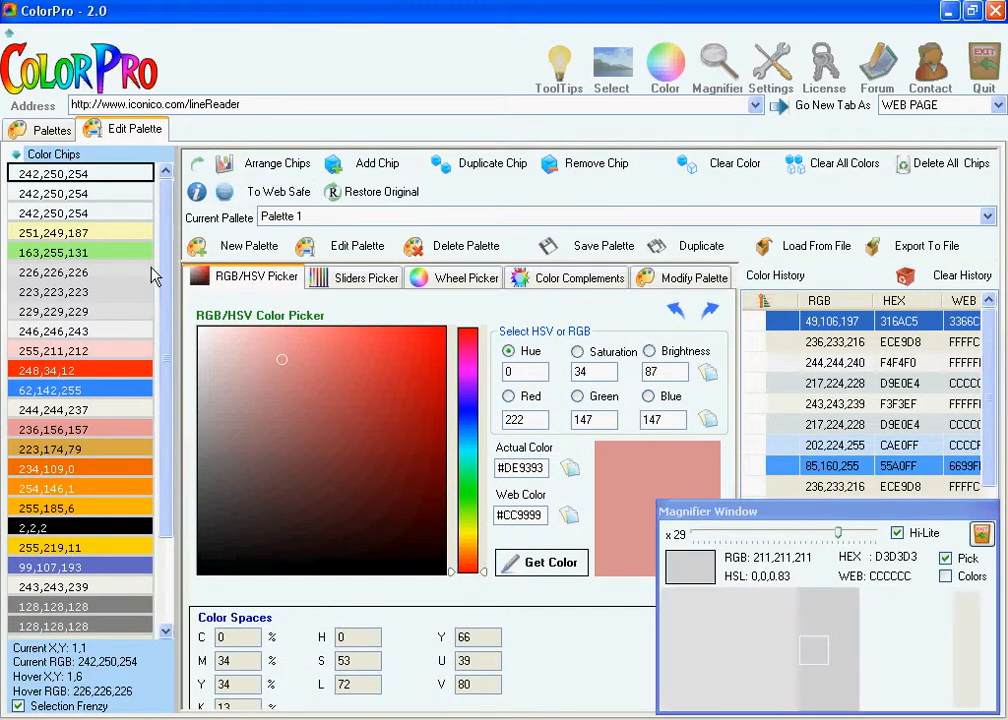
# - Arrange the color chips of Palette 1 with 5 chips per row and enlarge the chips area to show all rows
pyautogui.moveTo(163, 280); pyautogui.dragTo(180, 183)
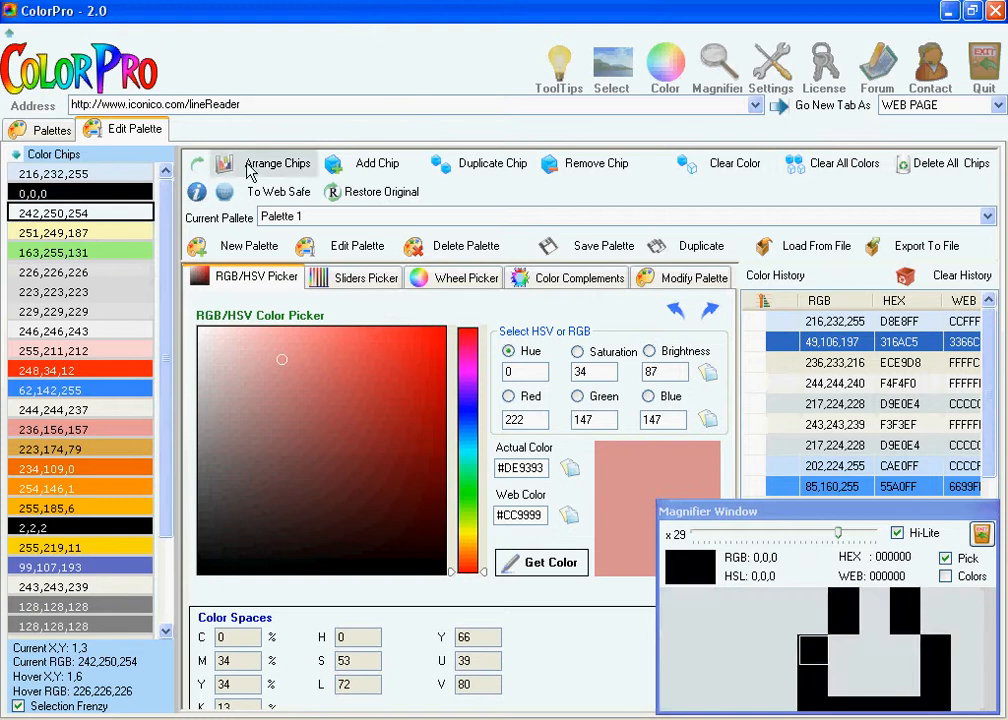
pyautogui.click(252, 168)
pyautogui.moveTo(271, 366); pyautogui.dragTo(322, 366)
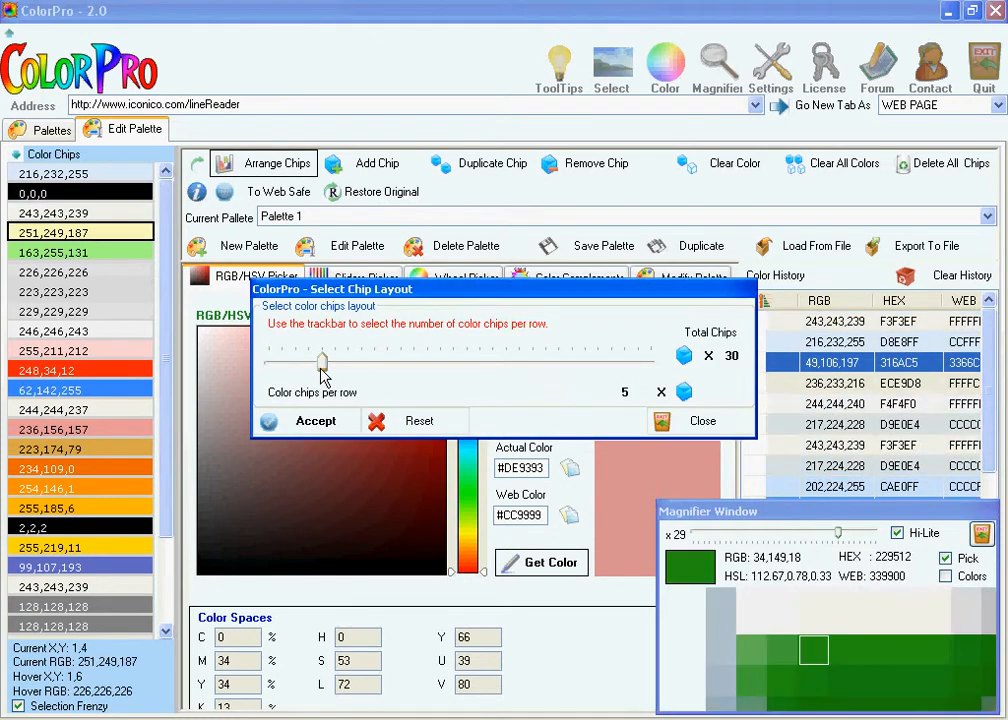
pyautogui.click(325, 424)
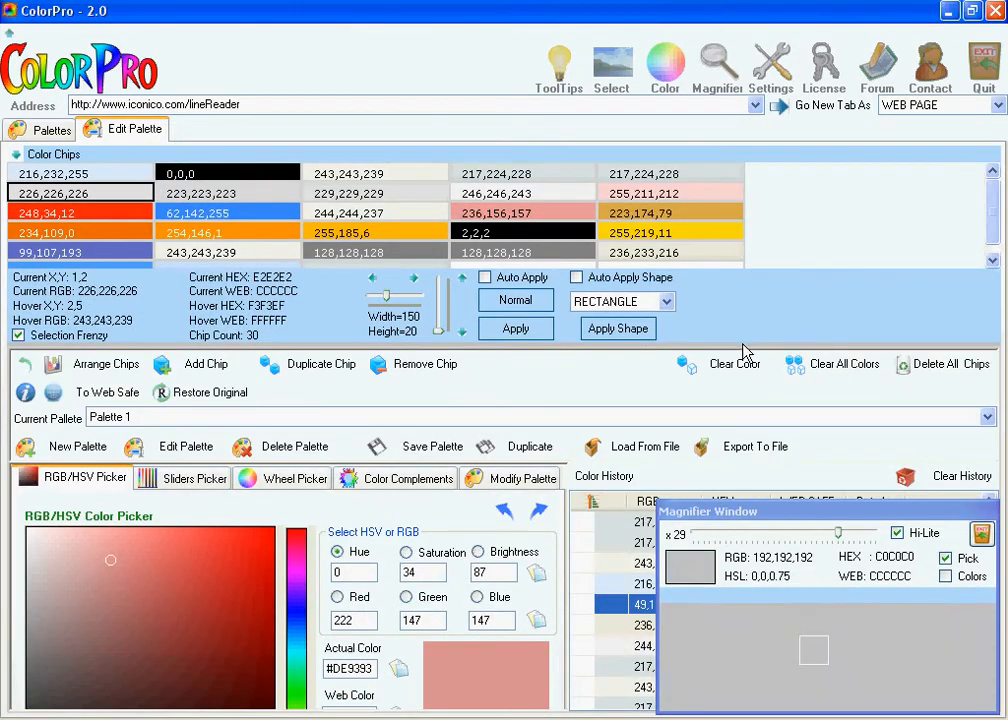
pyautogui.moveTo(743, 346); pyautogui.dragTo(755, 450)
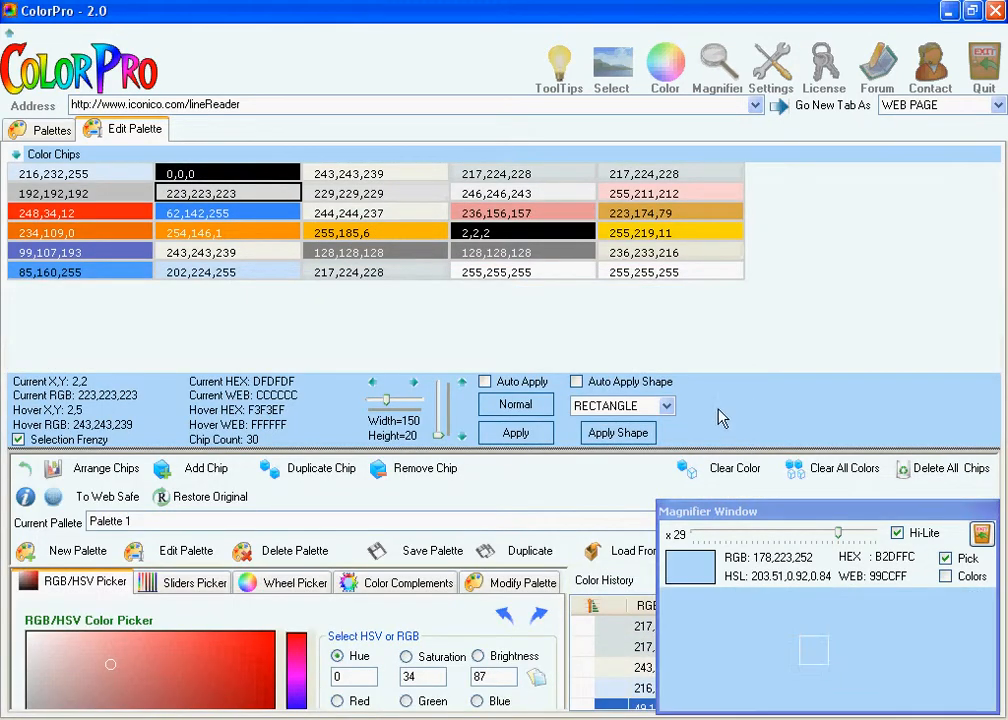
# - Turn on Auto Apply Shape, preview the HONEYCOMB_1 shape, and set the chip shape to ELLIPSE
pyautogui.click(665, 405)
pyautogui.click(598, 418)
pyautogui.click(650, 382)
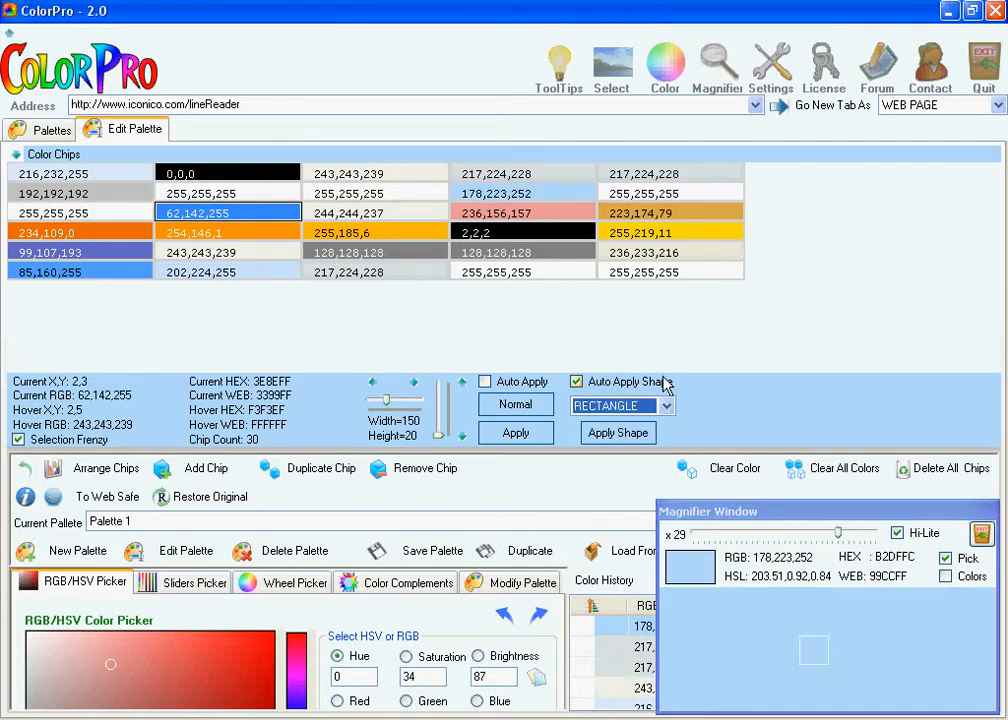
pyautogui.press('Down')
pyautogui.press('Down')
pyautogui.press('Down')
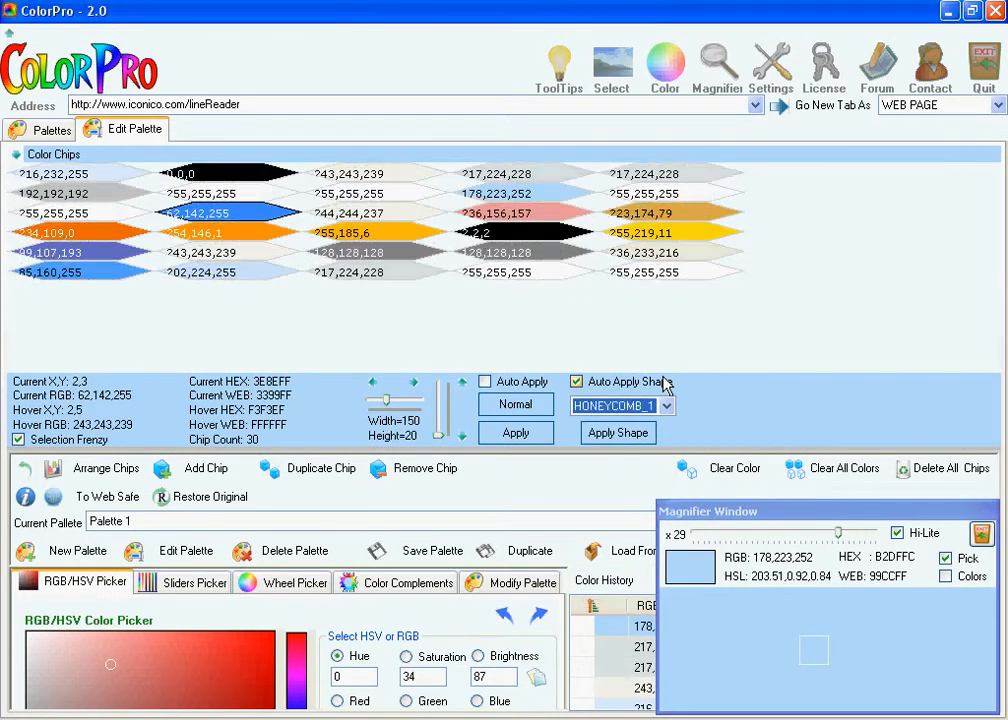
pyautogui.press('Up')
pyautogui.press('Up')
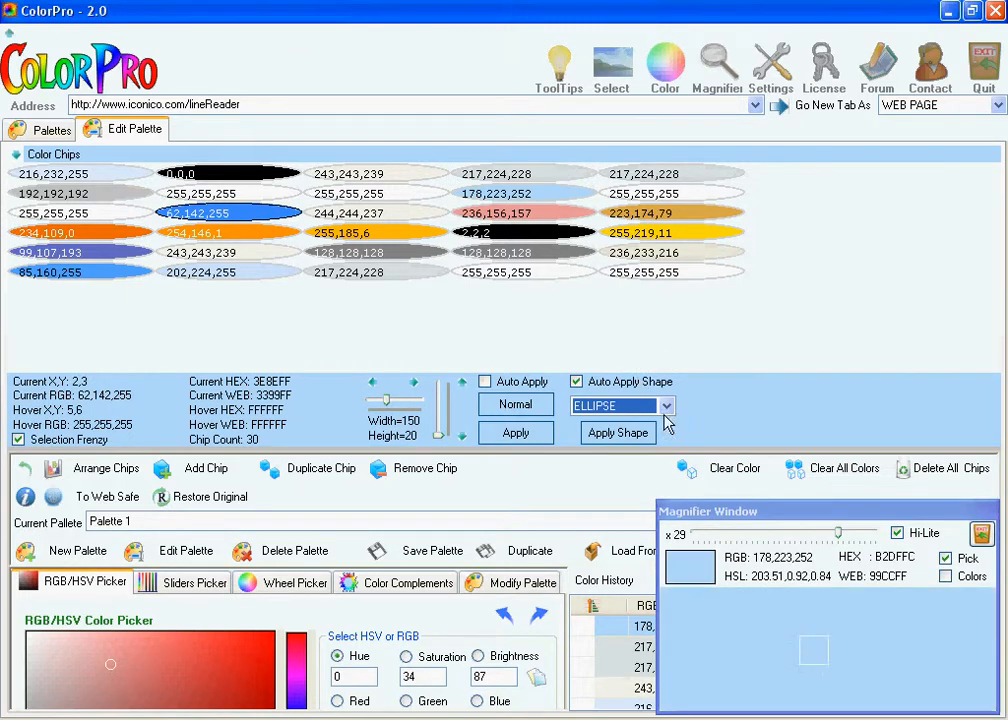
# - Raise the chip height to 24 and turn off Pick in the Magnifier
pyautogui.click(459, 384)
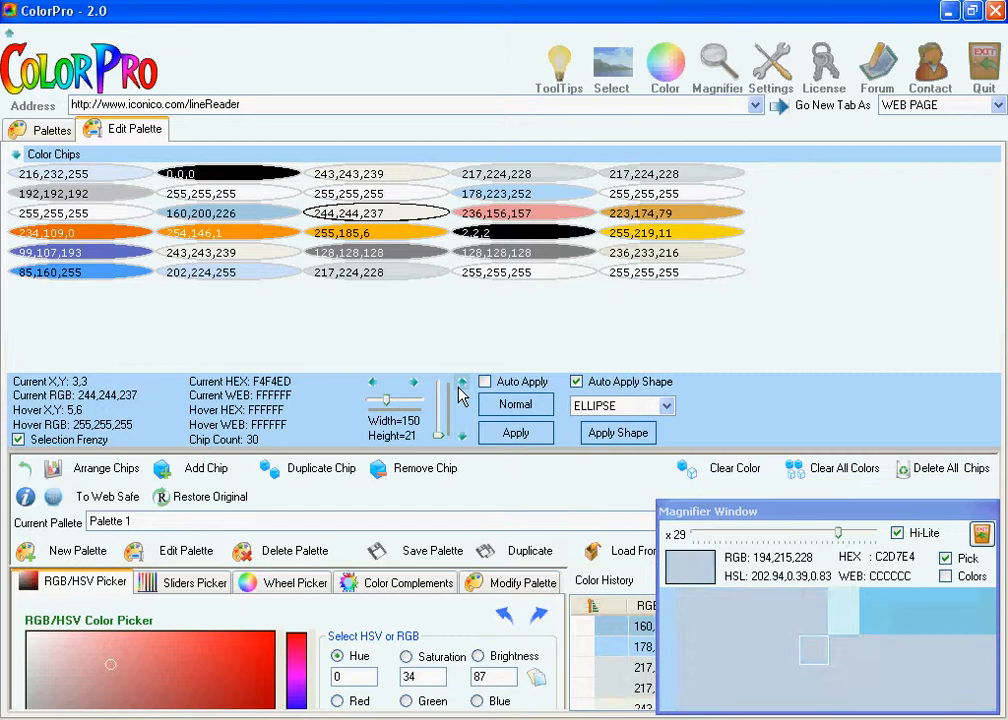
pyautogui.click(461, 383)
pyautogui.click(461, 383)
pyautogui.click(461, 383)
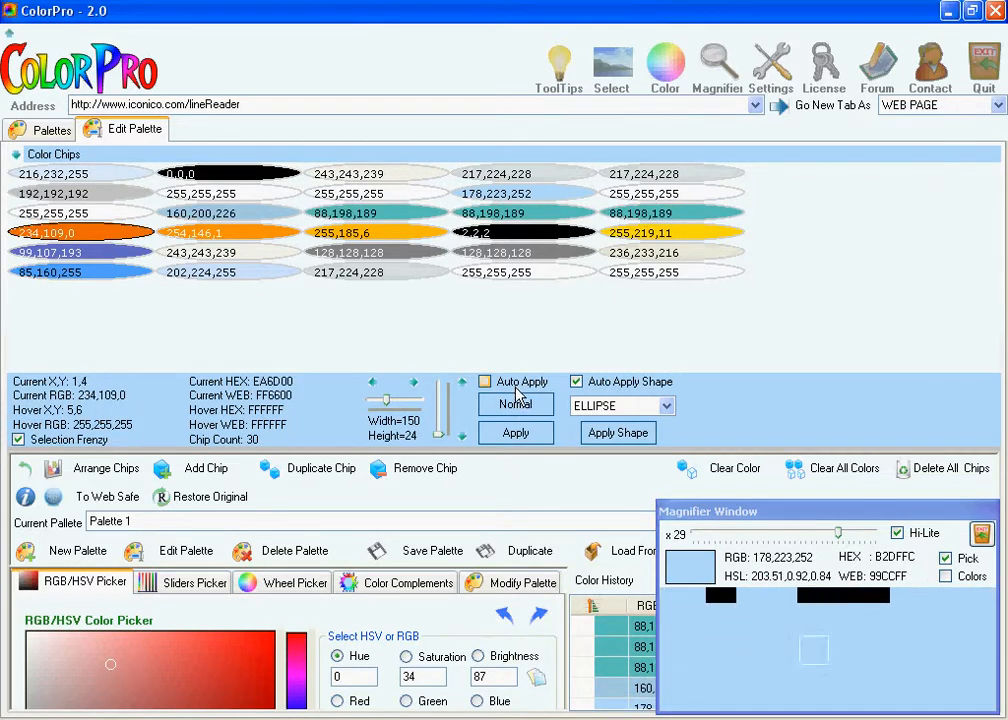
pyautogui.click(970, 562)
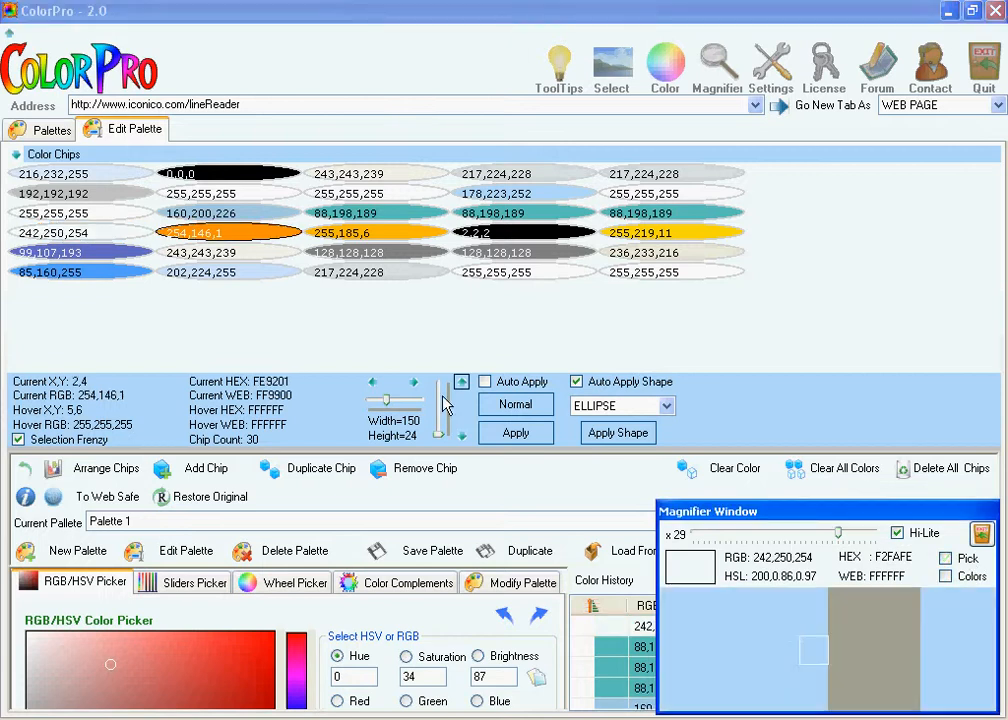
# - Turn on Auto Apply for the chip size and increase the chip height to 28
pyautogui.click(461, 383)
pyautogui.click(485, 382)
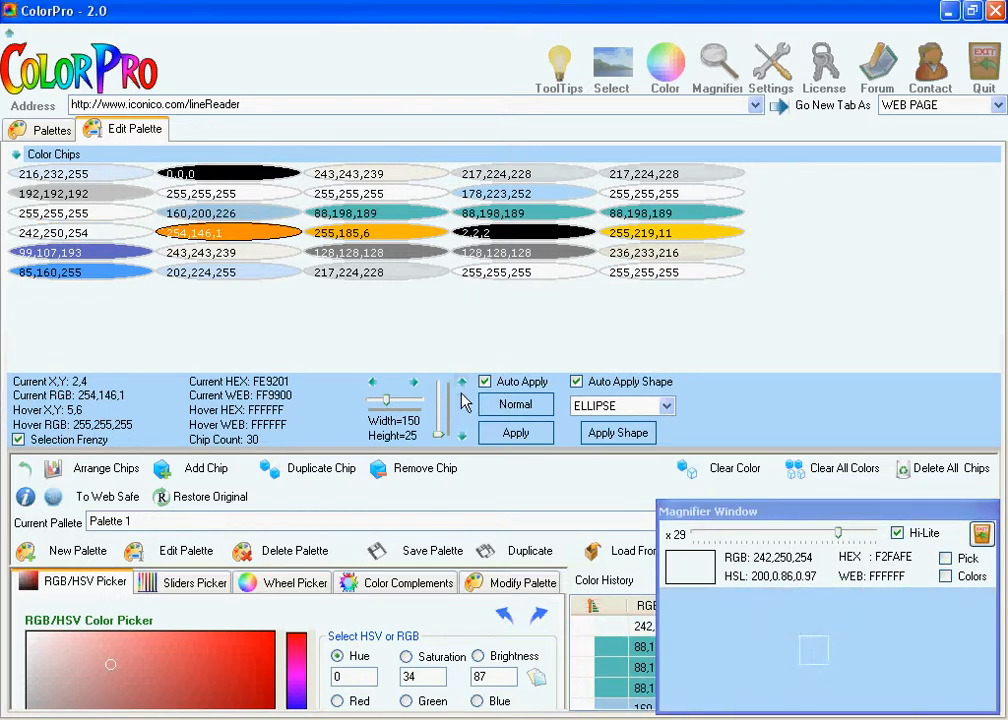
pyautogui.click(463, 384)
pyautogui.click(464, 385)
pyautogui.click(464, 385)
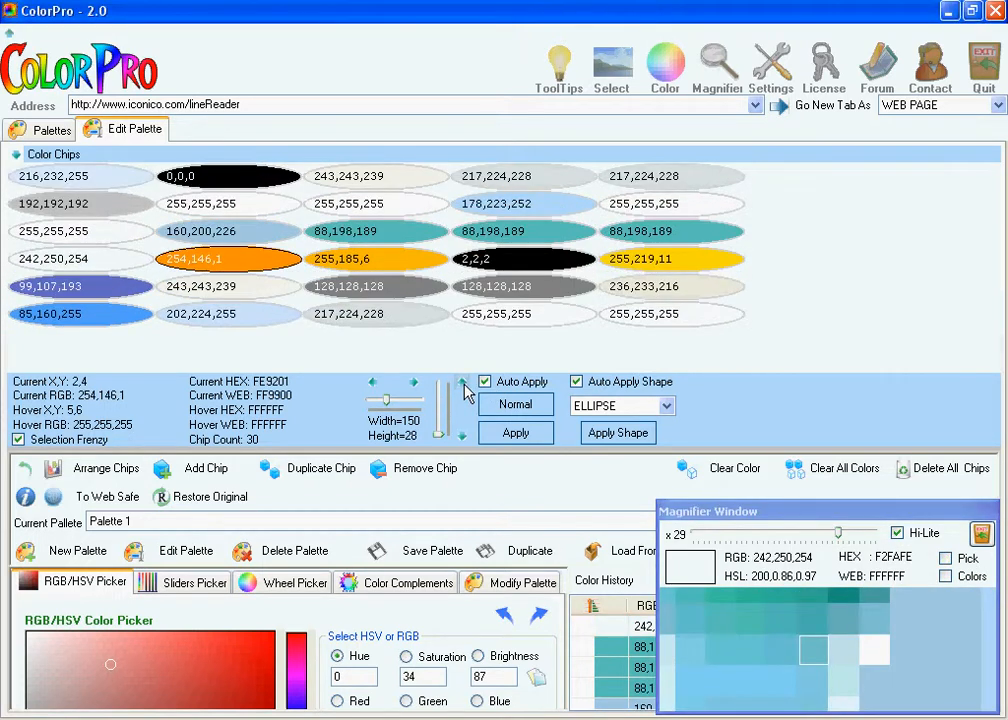
# - Reset the chips to their normal size, and set their height to 21 and width to 153
pyautogui.click(482, 400)
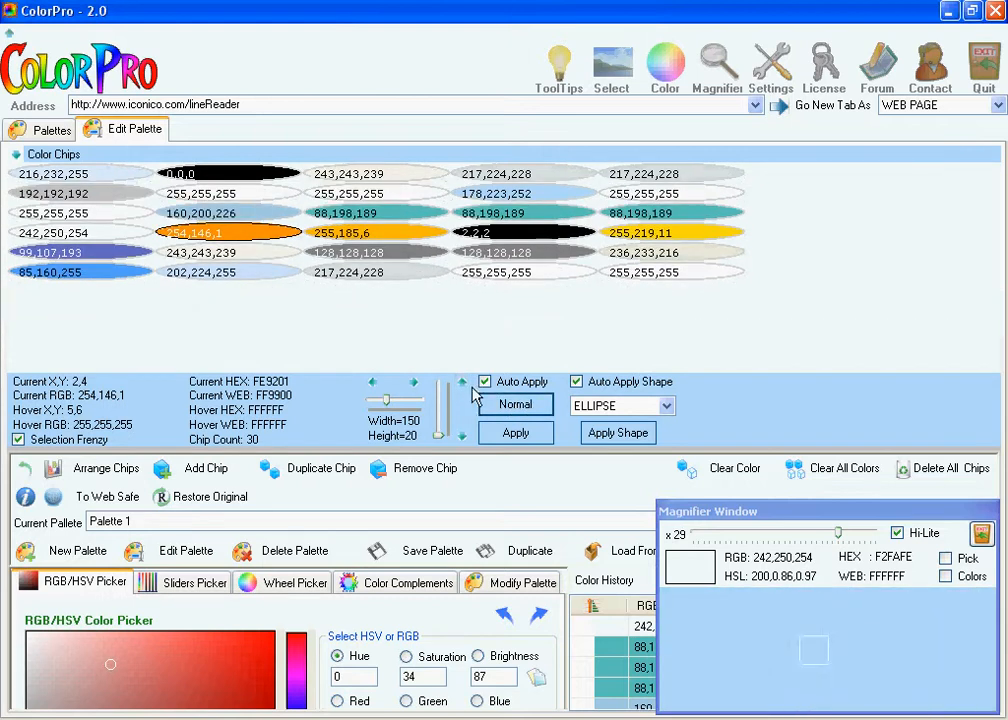
pyautogui.click(463, 383)
pyautogui.click(415, 382)
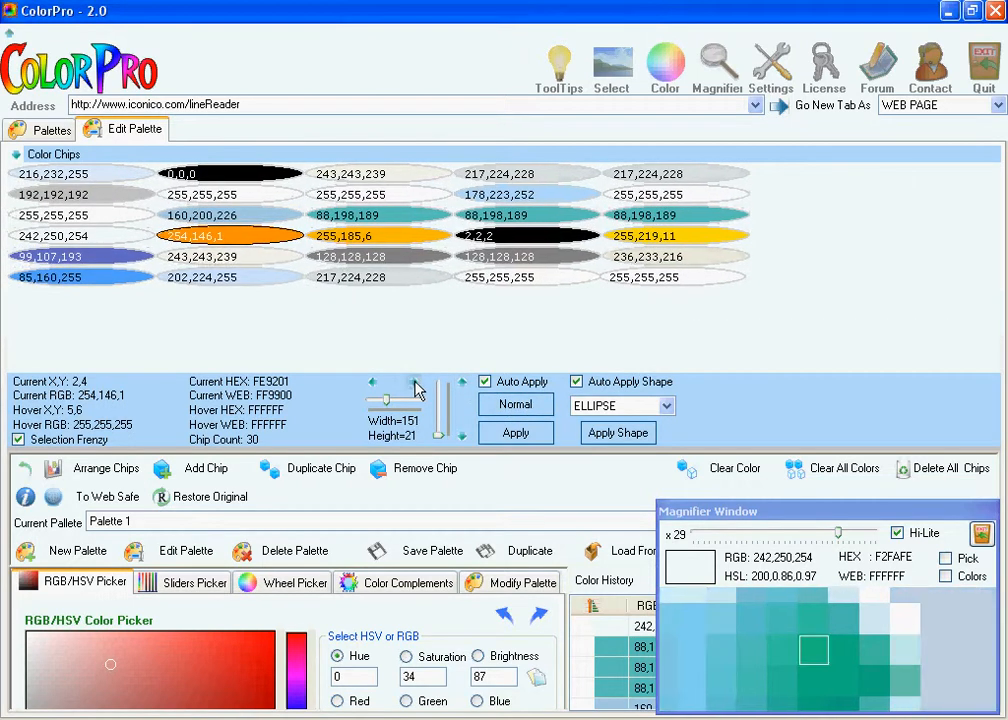
pyautogui.click(416, 383)
pyautogui.click(416, 383)
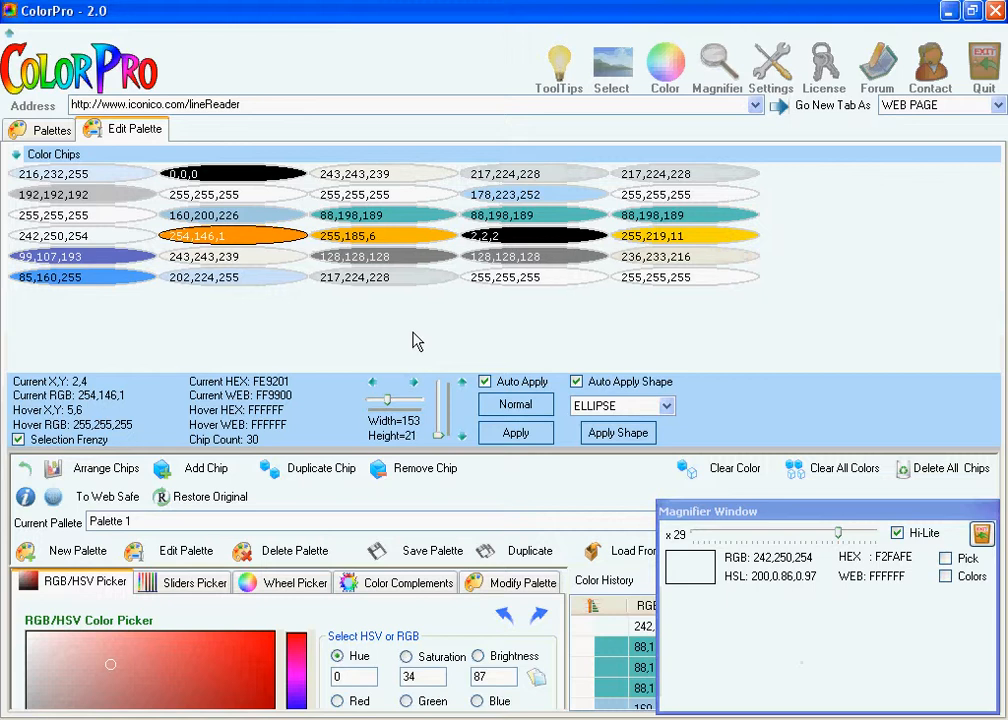
# - Move chips from all five columns out of the grid, scattering them freely and partly overlapping across the chips area
pyautogui.moveTo(385, 288); pyautogui.dragTo(360, 324)
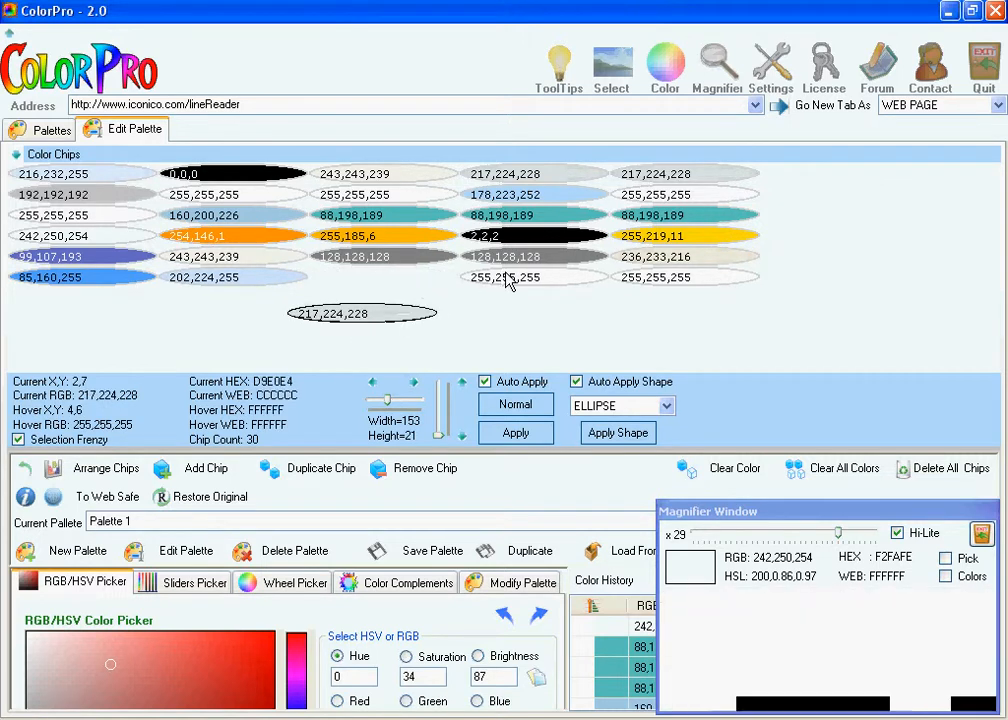
pyautogui.moveTo(506, 277); pyautogui.dragTo(595, 322)
pyautogui.moveTo(666, 280); pyautogui.dragTo(711, 313)
pyautogui.moveTo(654, 254); pyautogui.dragTo(820, 228)
pyautogui.moveTo(708, 214); pyautogui.dragTo(812, 187)
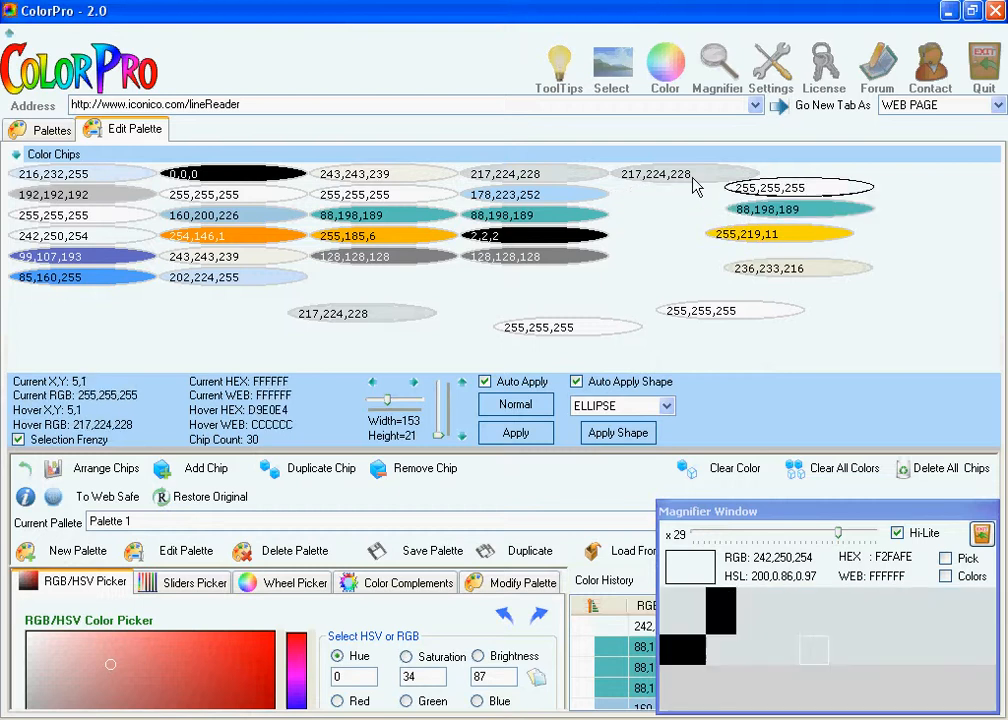
pyautogui.moveTo(693, 176); pyautogui.dragTo(726, 176)
pyautogui.moveTo(558, 207); pyautogui.dragTo(545, 231)
pyautogui.moveTo(395, 242); pyautogui.dragTo(496, 280)
pyautogui.moveTo(220, 215); pyautogui.dragTo(375, 267)
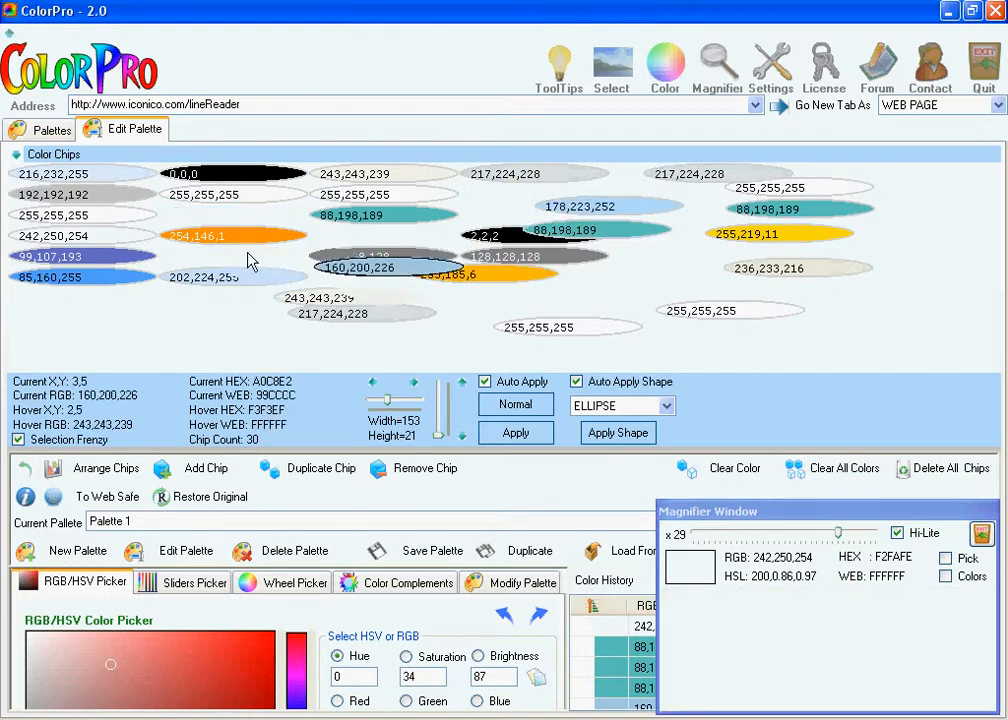
pyautogui.moveTo(252, 259); pyautogui.dragTo(366, 300)
pyautogui.moveTo(292, 236); pyautogui.dragTo(344, 241)
pyautogui.moveTo(110, 279); pyautogui.dragTo(282, 292)
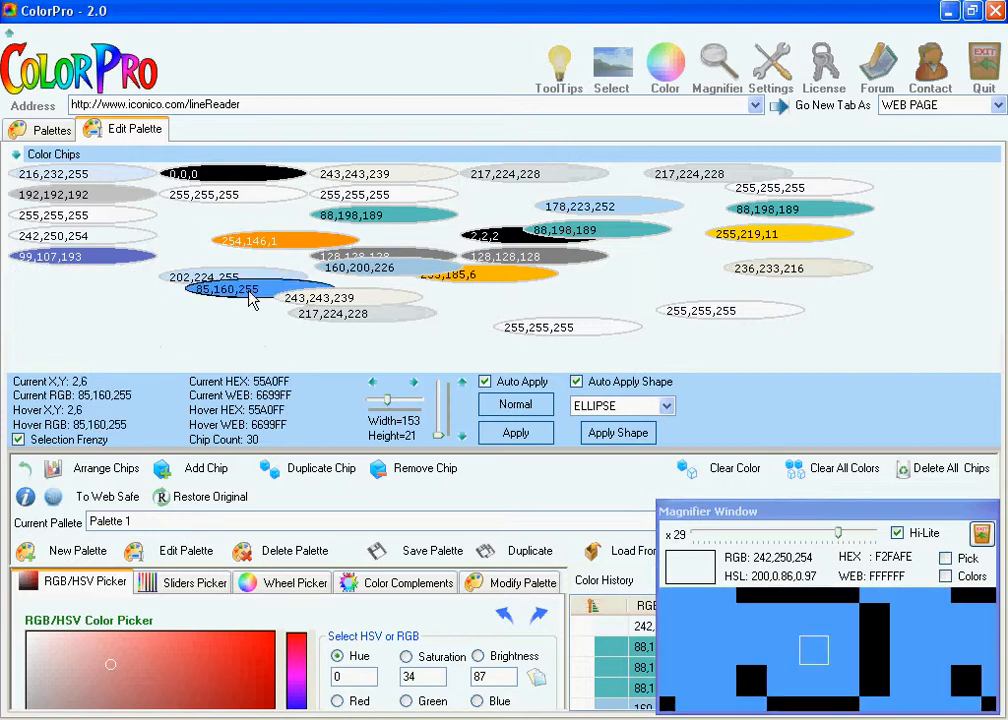
# - Bring the overlapping 85,160,255 chip to the front, and send it to the back
pyautogui.rightClick(251, 291)
pyautogui.click(344, 458)
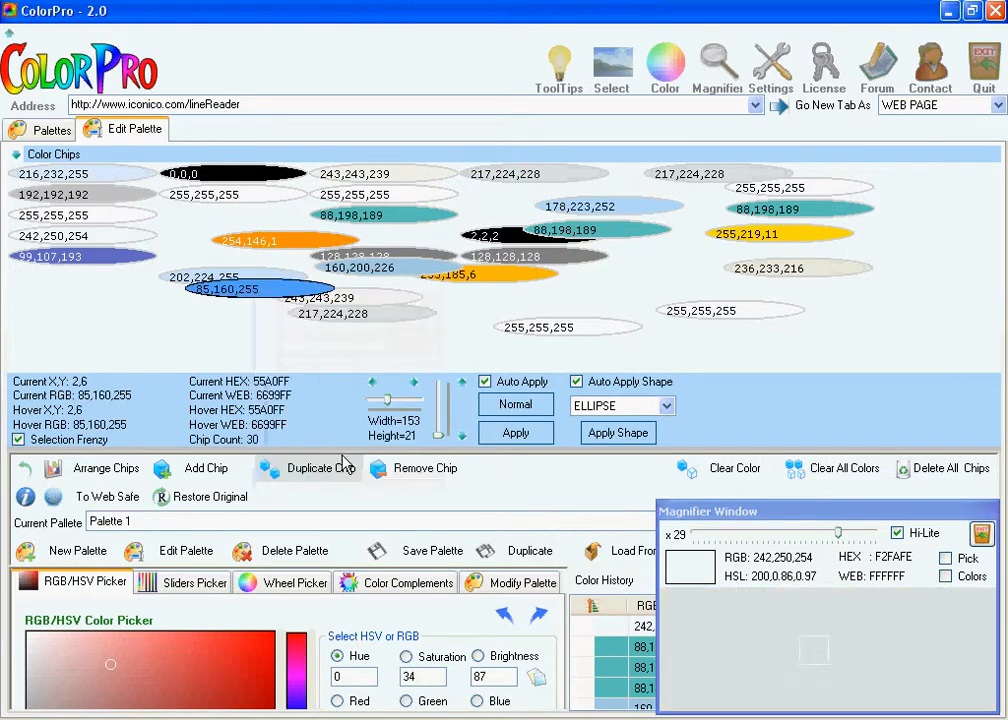
pyautogui.rightClick(259, 290)
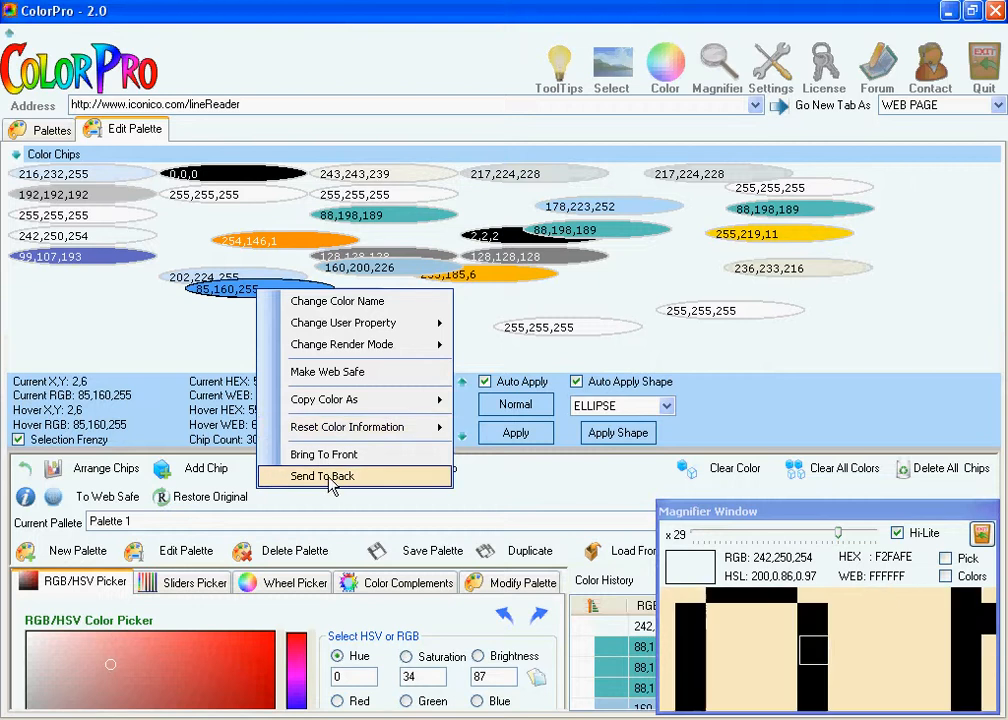
pyautogui.click(322, 476)
# - Reposition more of the lower chips freely, including 85,160,255, 99,107,193 and 242,250,254
pyautogui.moveTo(241, 291); pyautogui.dragTo(266, 275)
pyautogui.moveTo(112, 257); pyautogui.dragTo(148, 262)
pyautogui.moveTo(98, 230); pyautogui.dragTo(112, 229)
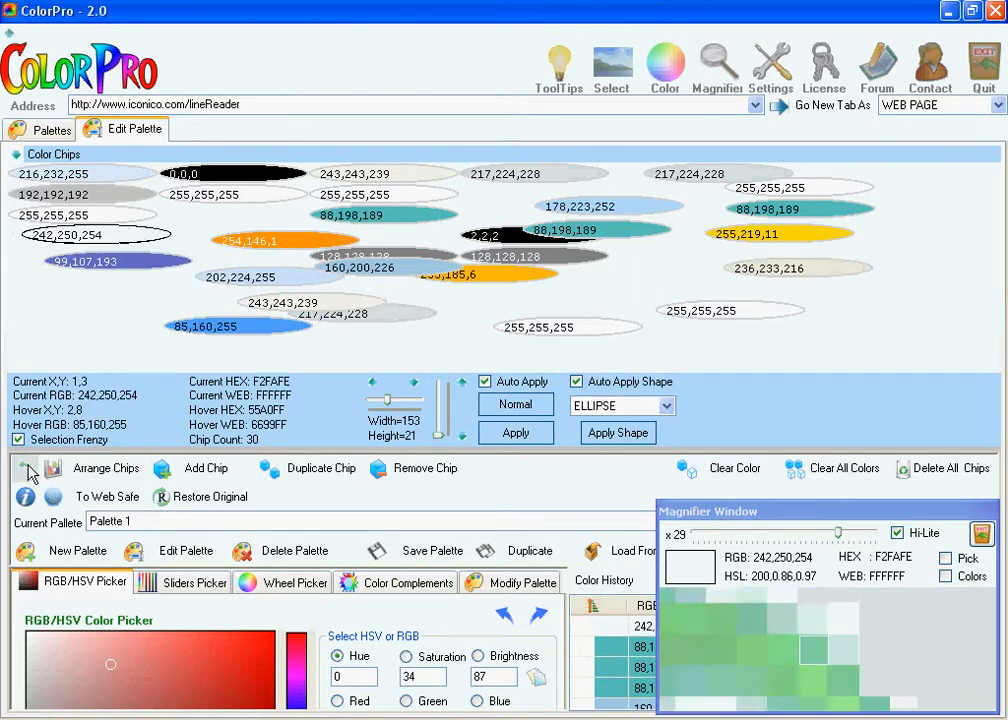
# - Switch the chips area to the narrow side layout and back to the wide layout above the tools
pyautogui.click(27, 469)
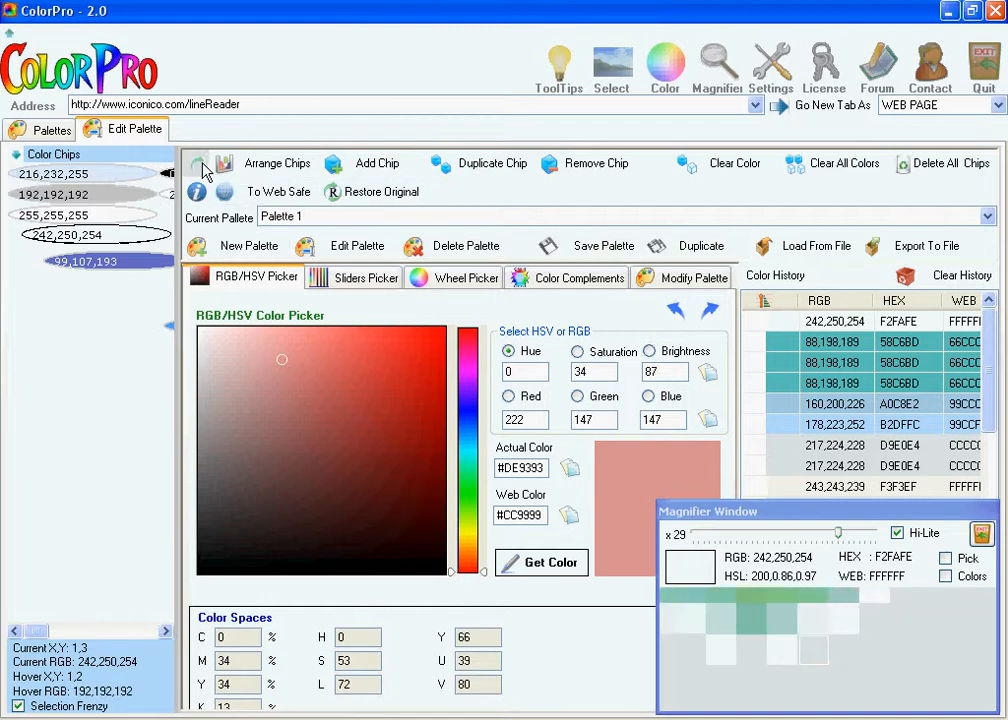
pyautogui.click(200, 166)
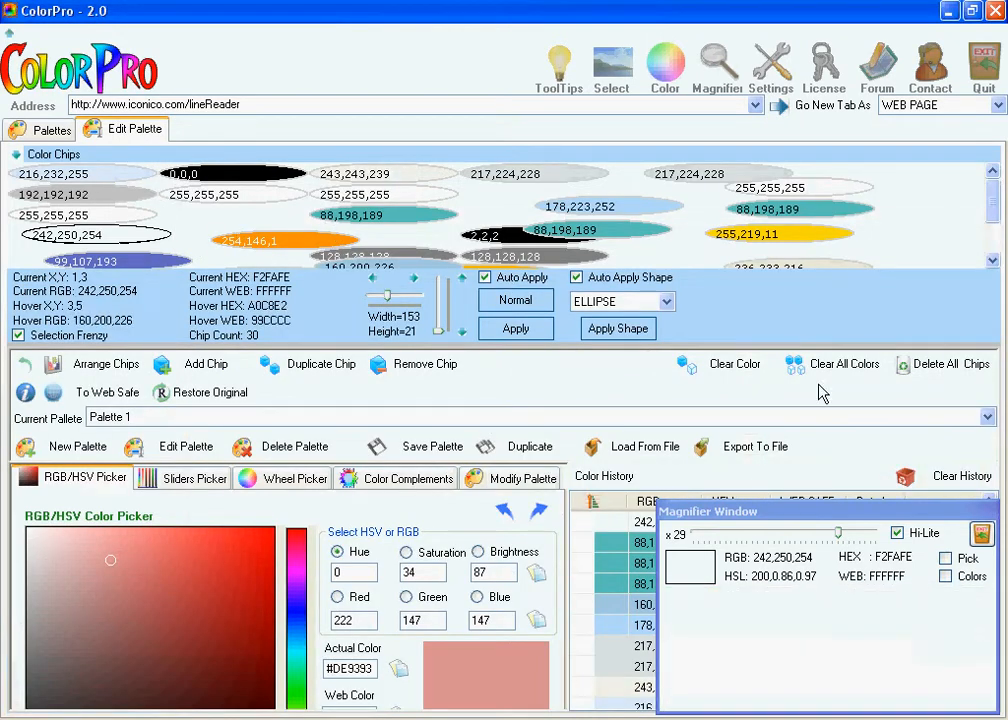